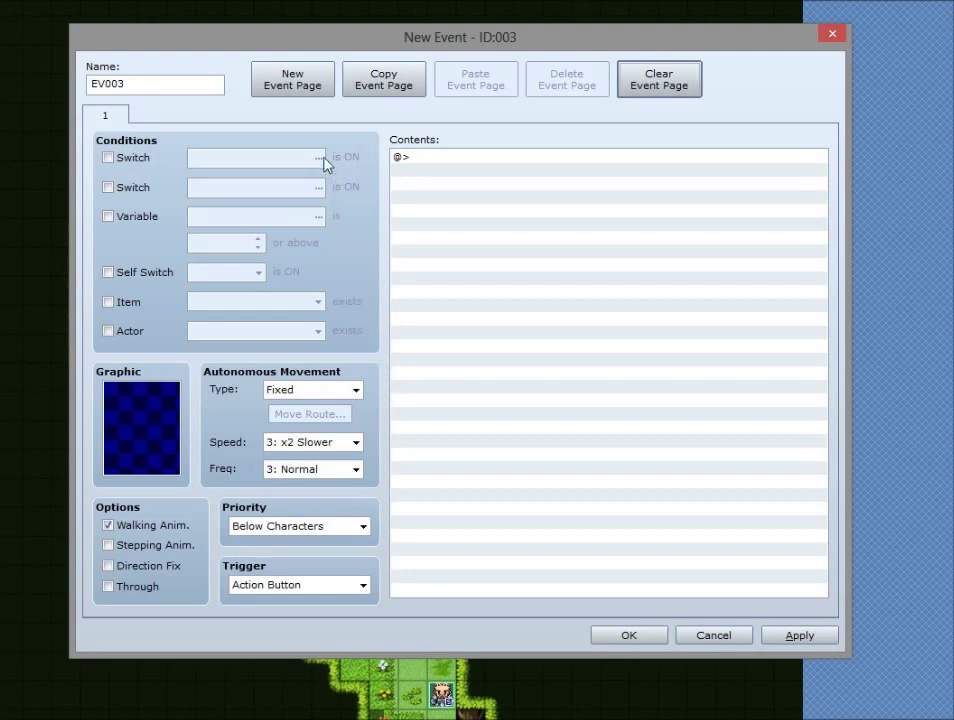
# Create a new blank event, EV003, on an empty map tile.
pyautogui.doubleClick(158, 83)
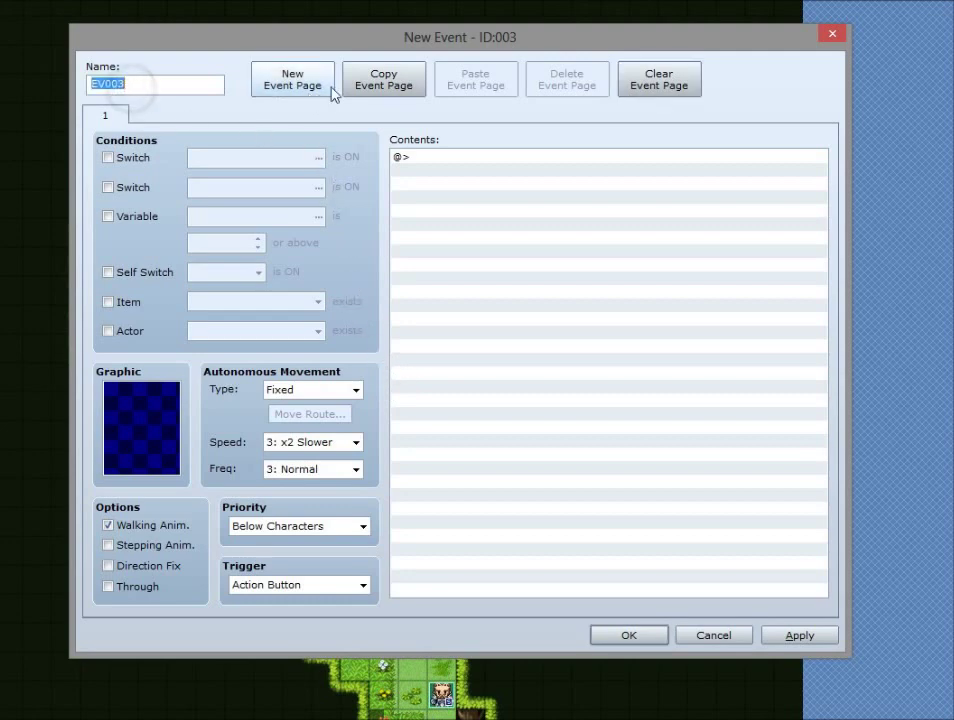
# Rename the event from EV003 to 'Walking NPC'.
pyautogui.press('BackSpace')
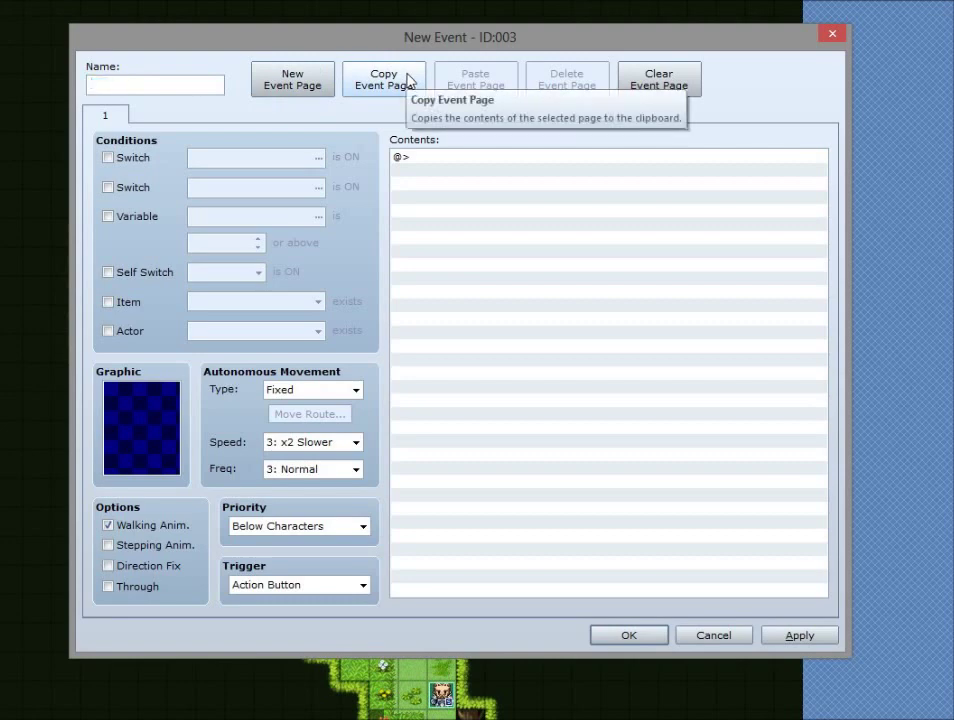
pyautogui.write('Walkin')
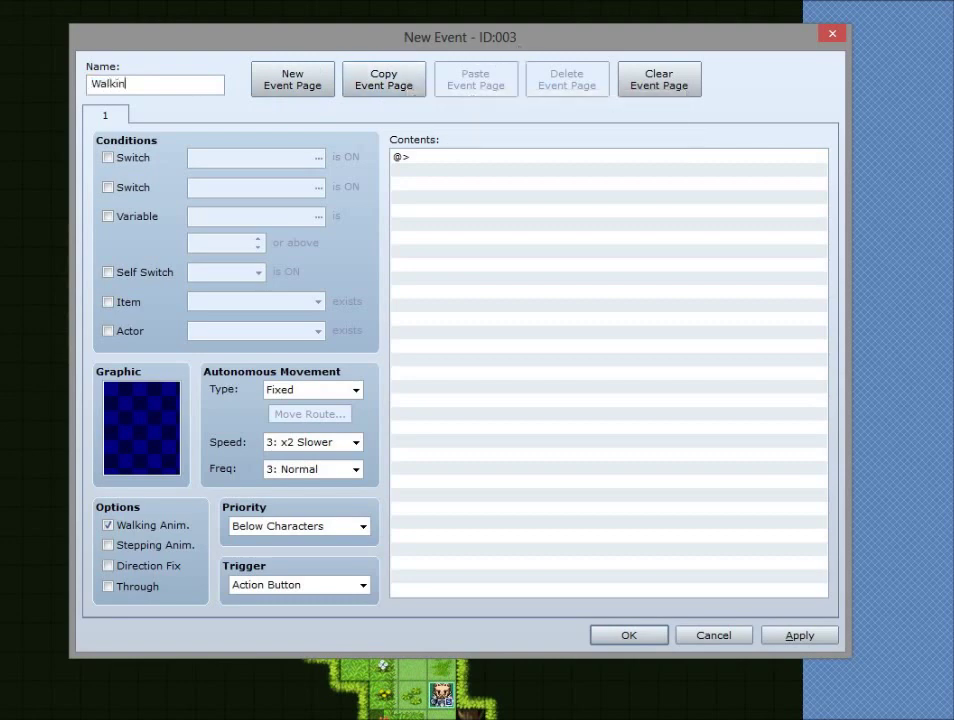
pyautogui.write("g NPC's")
pyautogui.press('BackSpace')
pyautogui.press('BackSpace')
pyautogui.moveTo(363, 143)
# Give the event the second white-haired old man sprite from the Insane2 sheet.
pyautogui.doubleClick(145, 428)
pyautogui.click(292, 280)
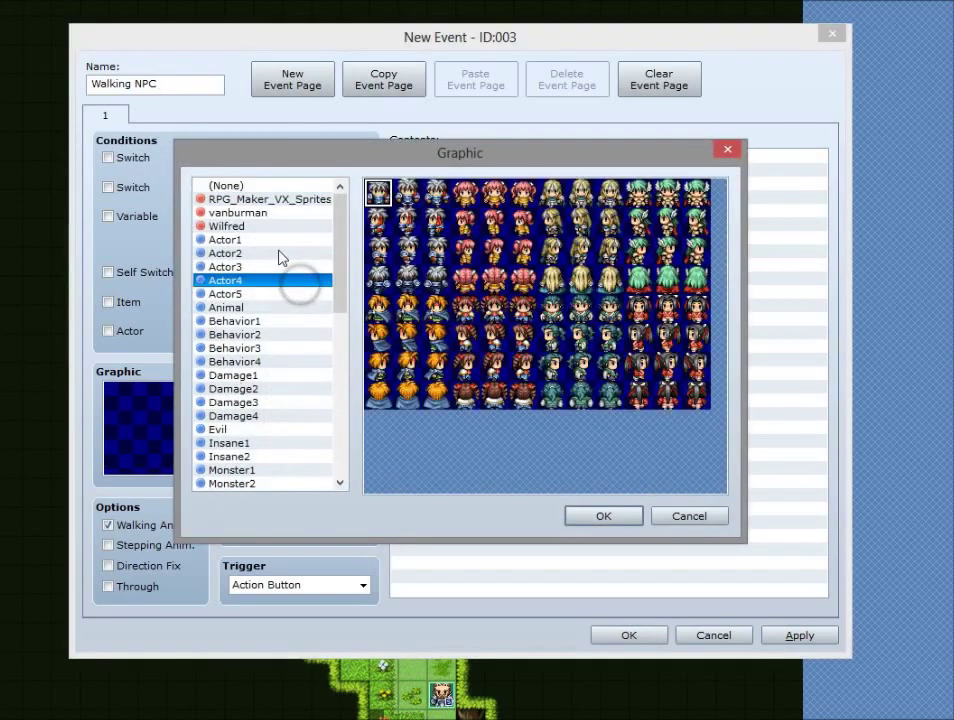
pyautogui.click(281, 254)
pyautogui.click(264, 321)
pyautogui.click(268, 348)
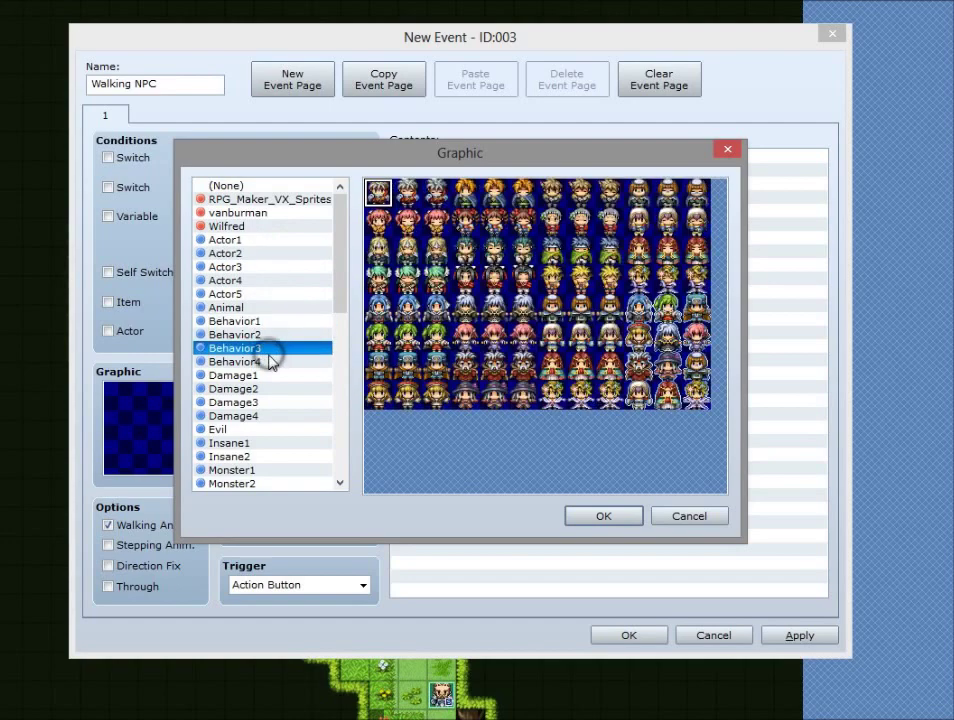
pyautogui.click(300, 403)
pyautogui.click(249, 430)
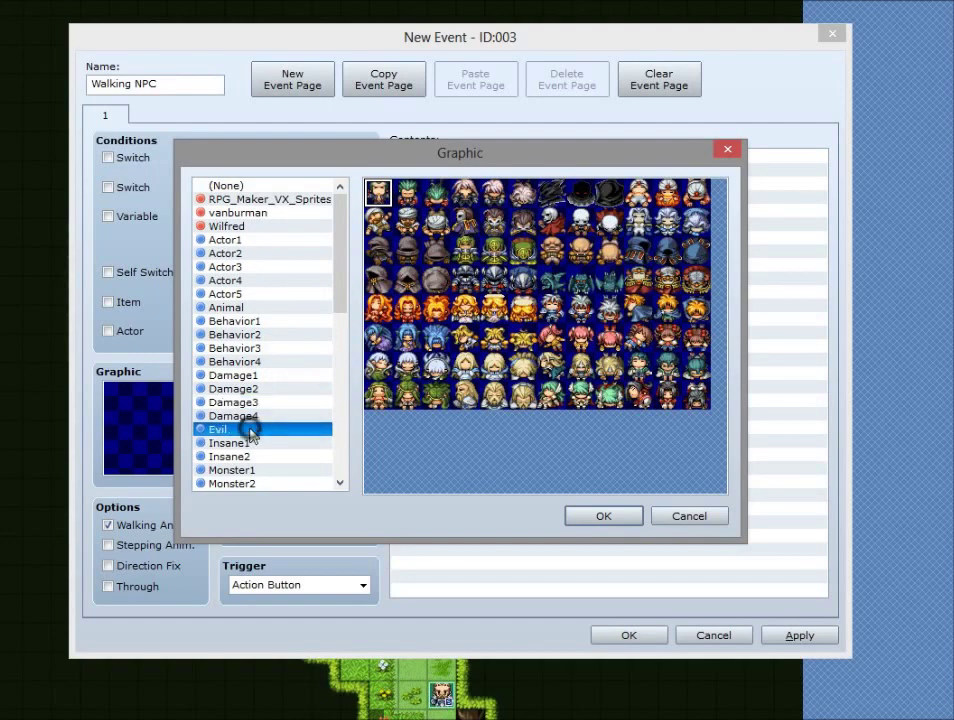
pyautogui.click(249, 455)
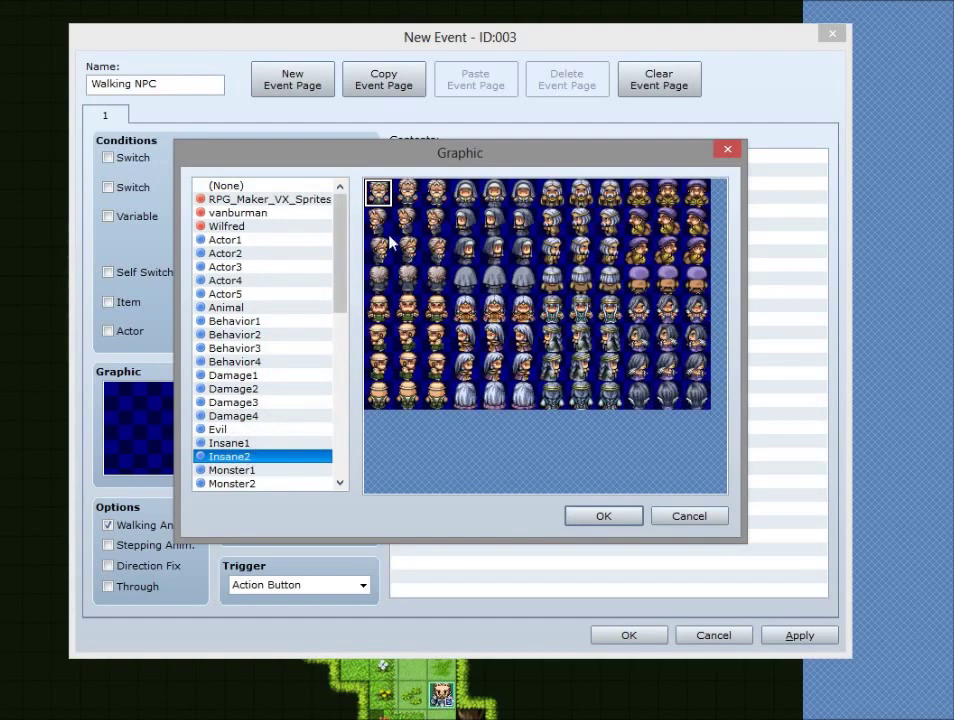
pyautogui.click(407, 195)
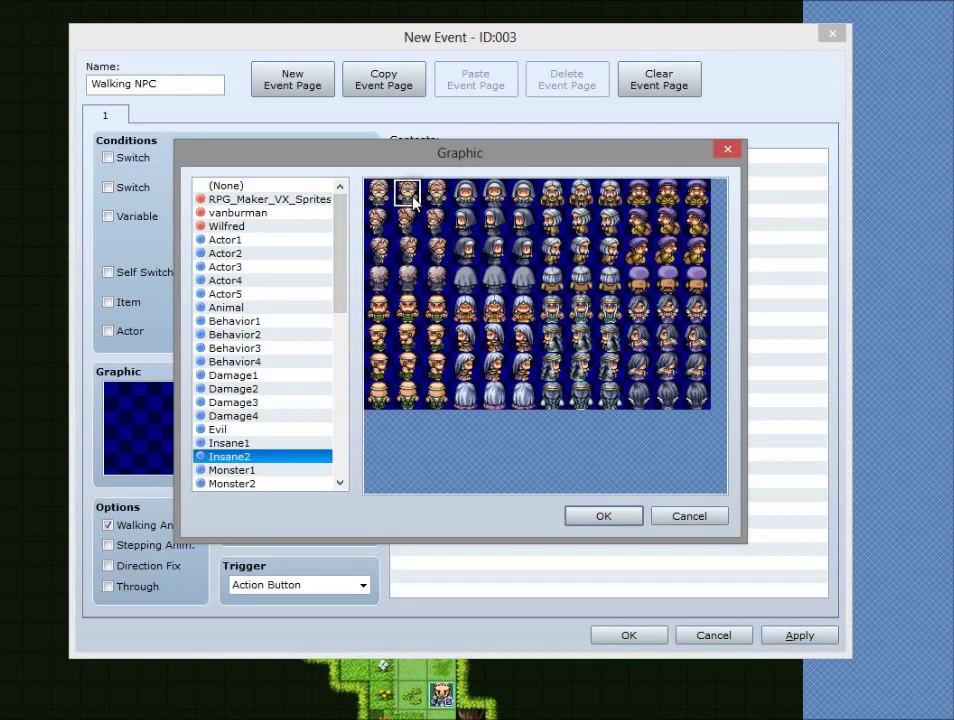
pyautogui.click(596, 517)
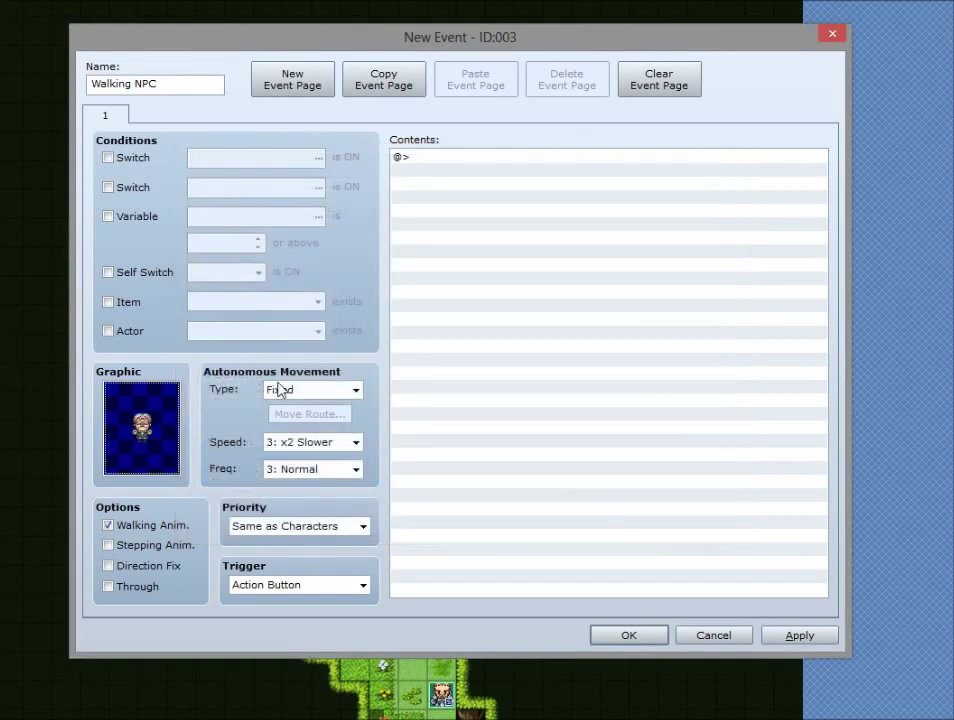
pyautogui.click(278, 390)
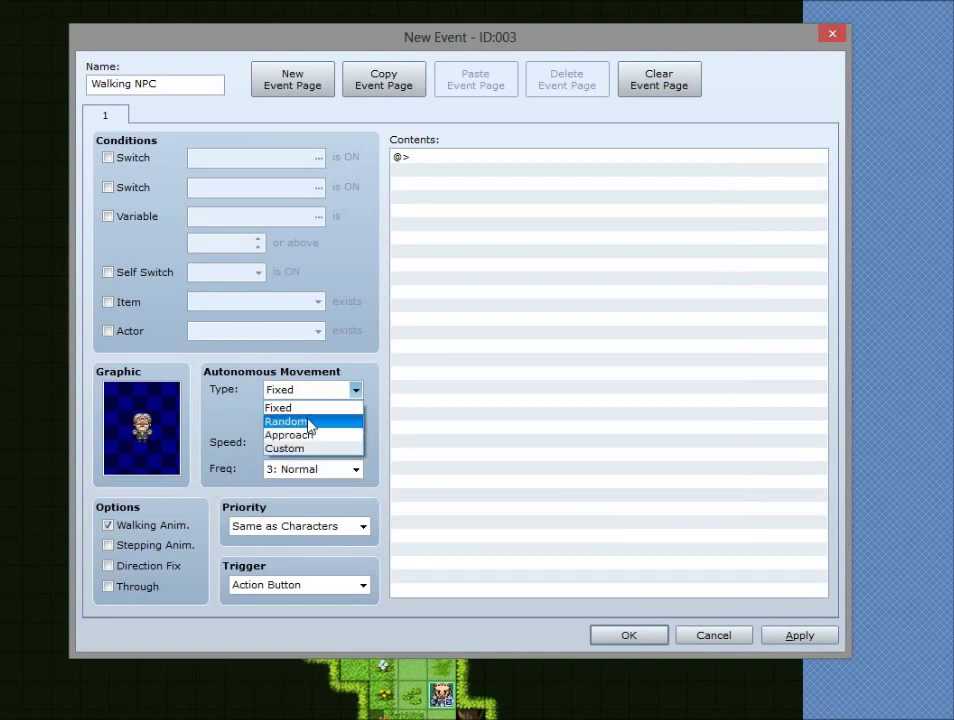
# Set the event's autonomous movement type to Random.
pyautogui.click(308, 422)
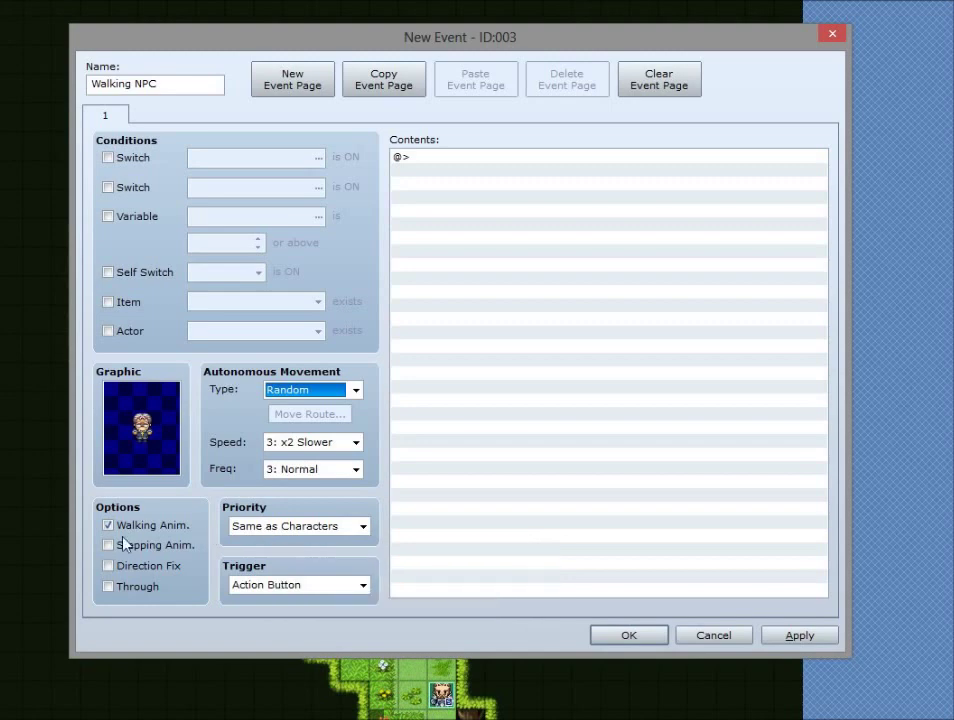
pyautogui.click(313, 530)
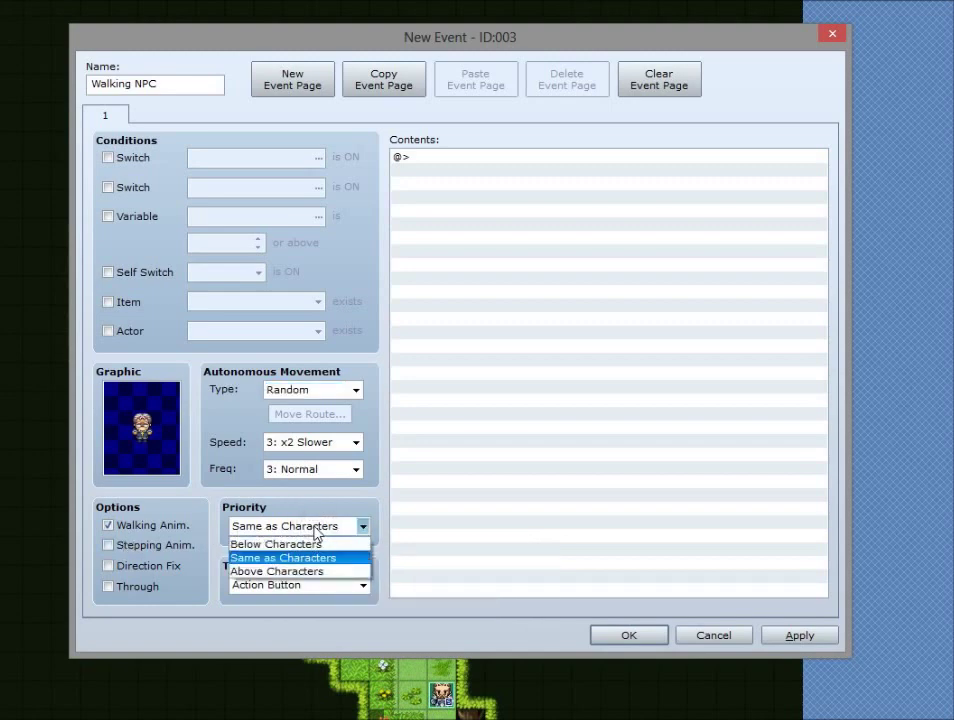
pyautogui.click(314, 532)
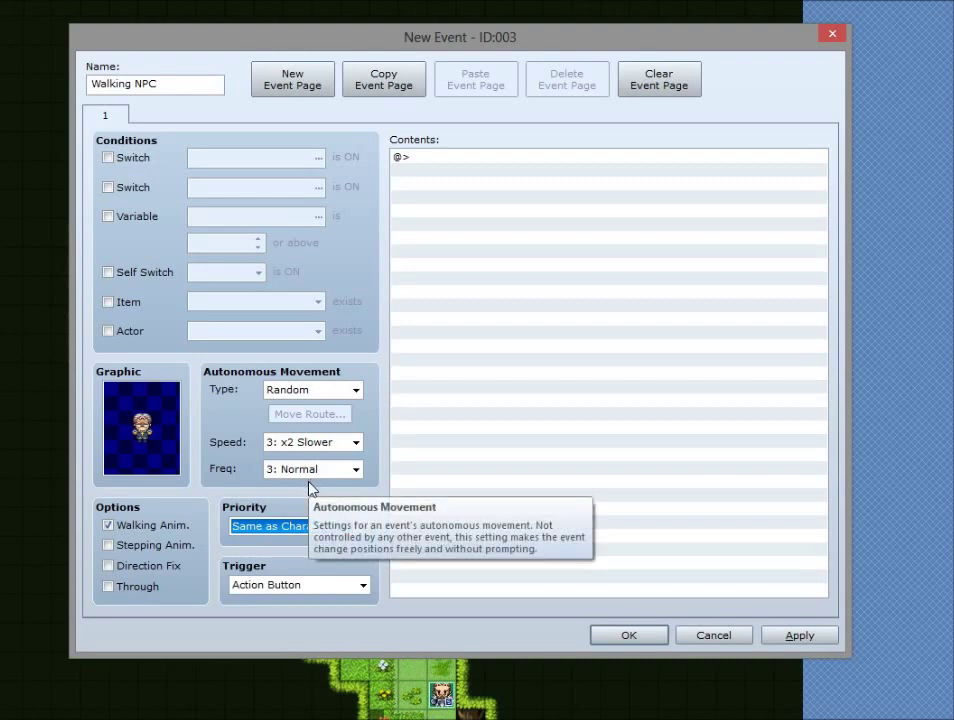
pyautogui.click(296, 525)
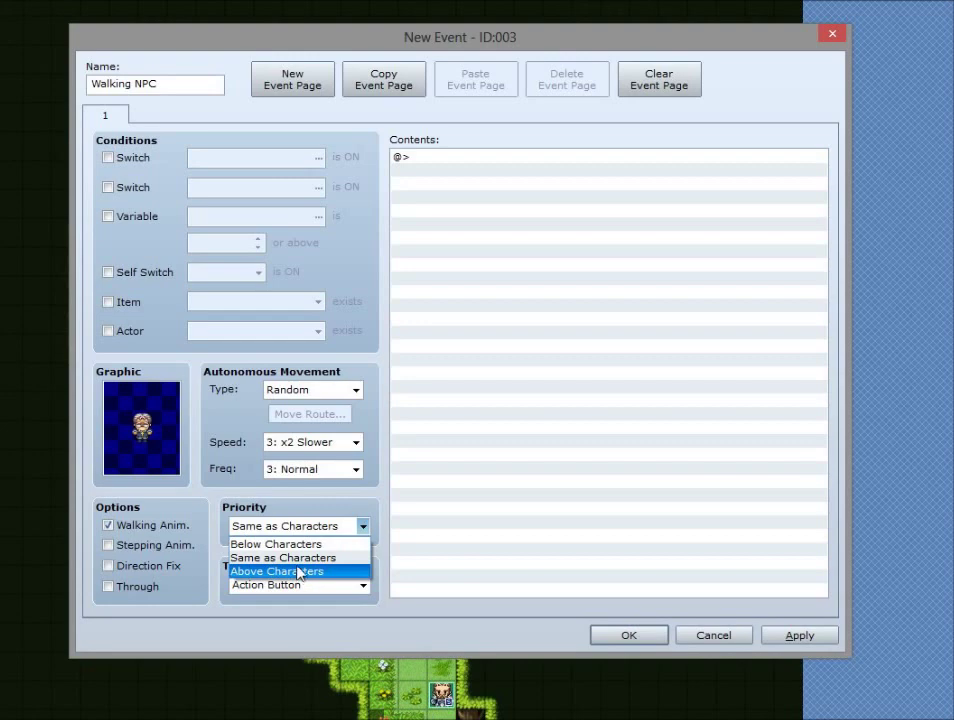
pyautogui.click(305, 558)
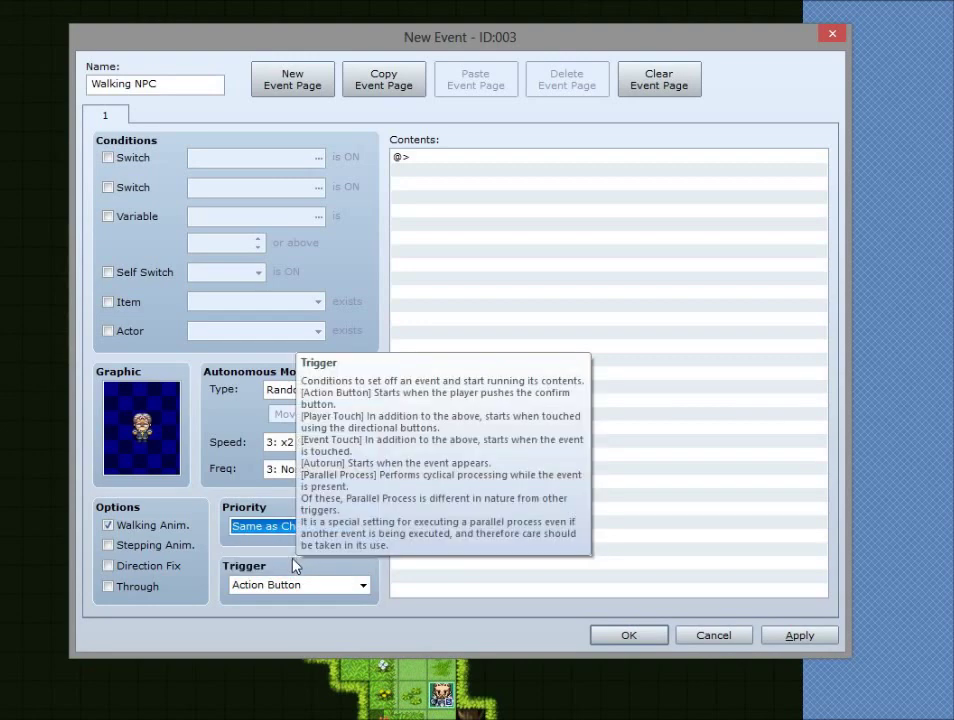
pyautogui.click(294, 588)
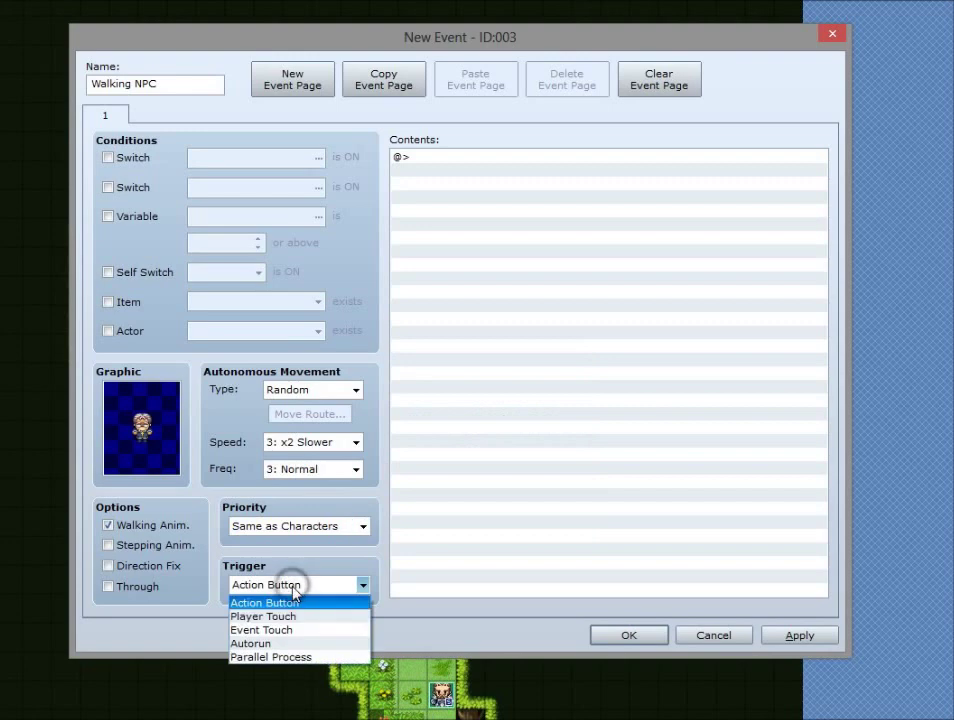
pyautogui.click(275, 660)
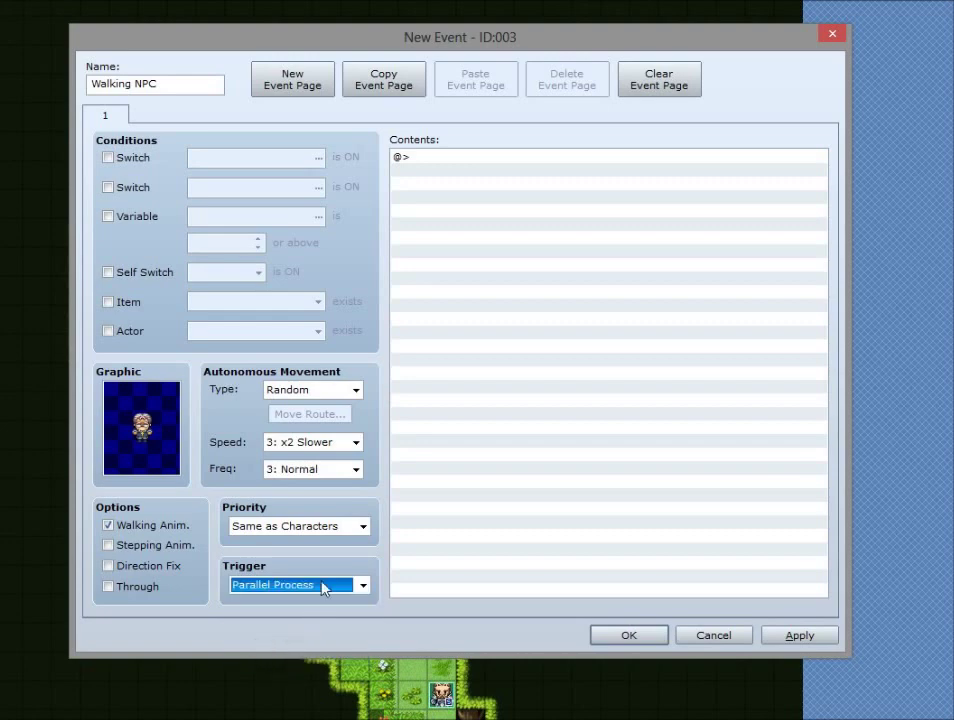
pyautogui.moveTo(320, 588)
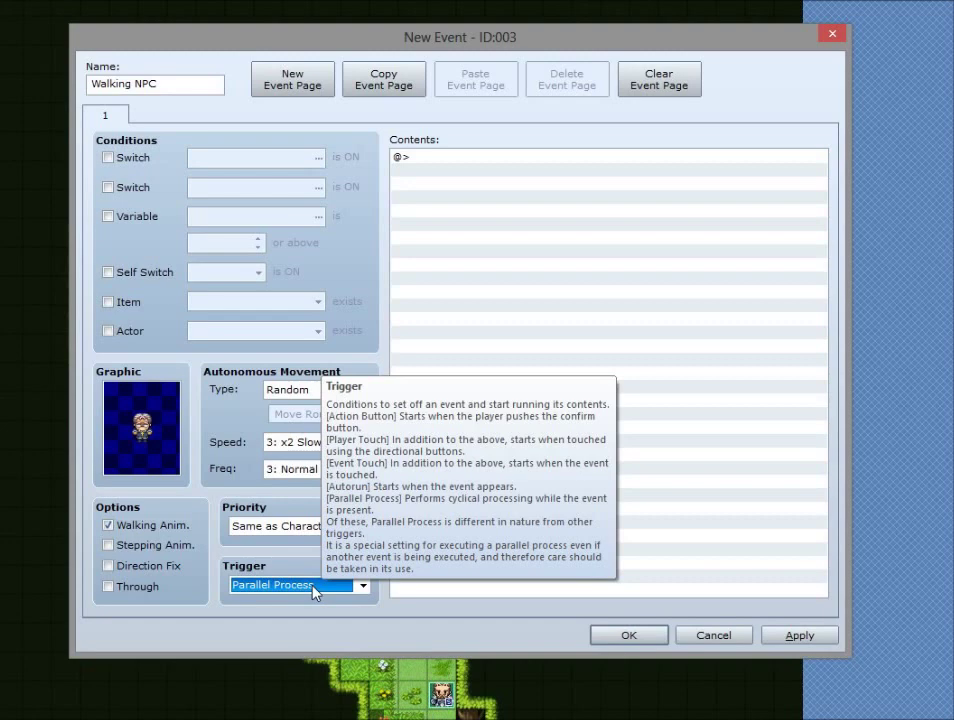
pyautogui.click(313, 592)
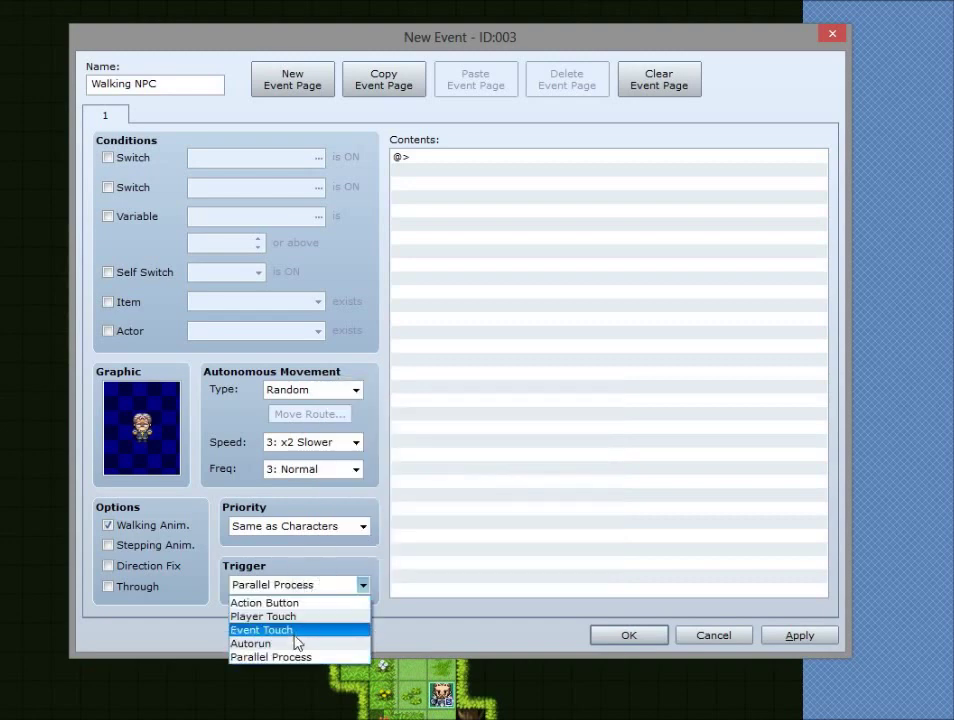
pyautogui.click(277, 603)
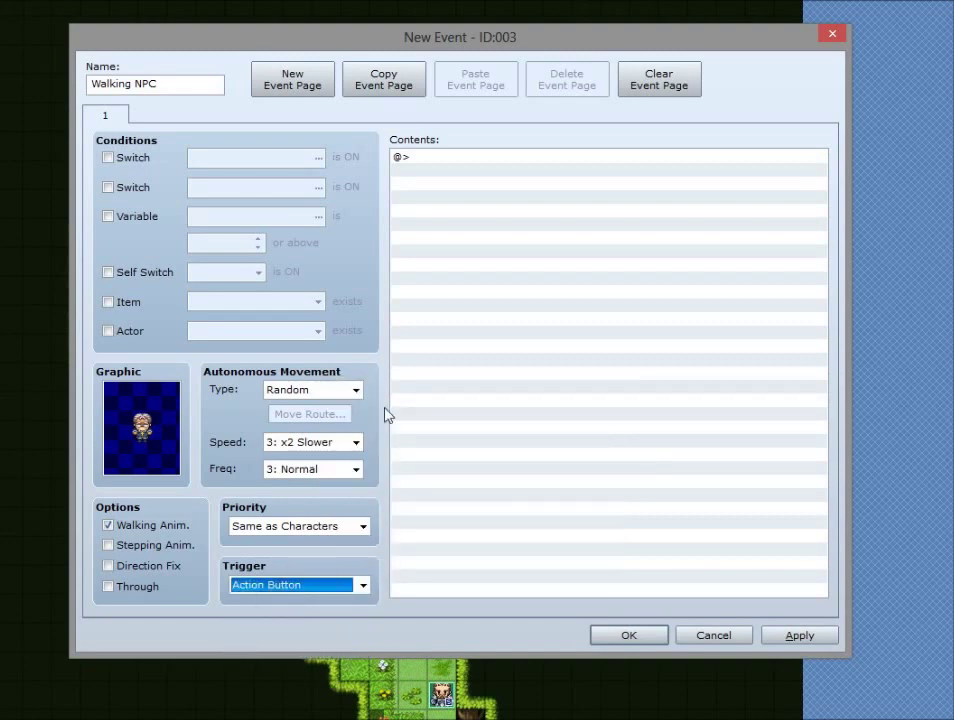
pyautogui.click(445, 274)
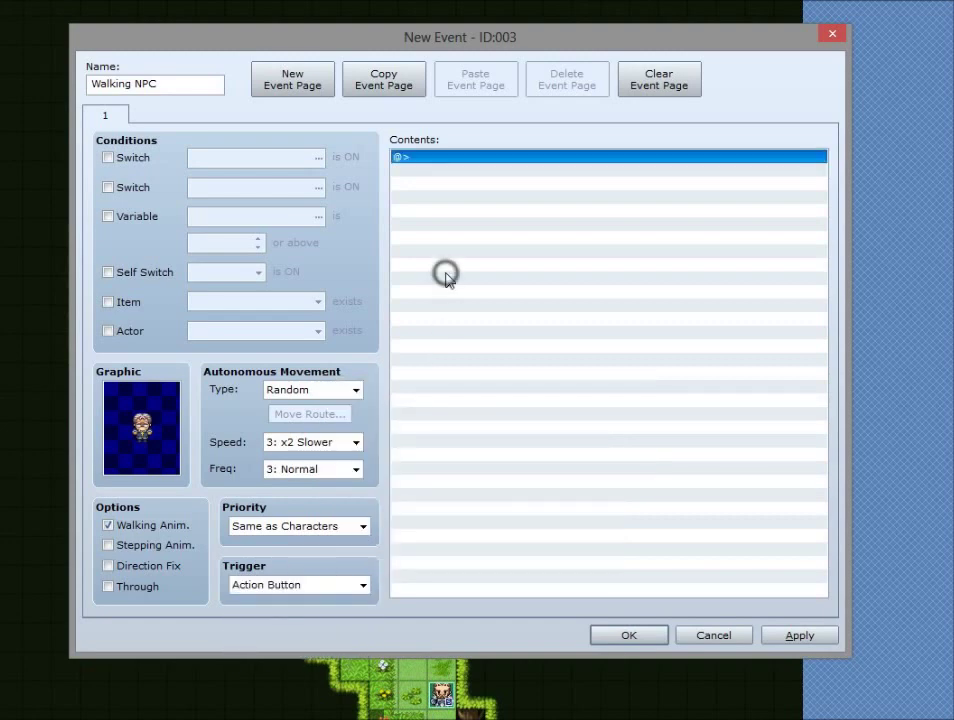
pyautogui.doubleClick(457, 157)
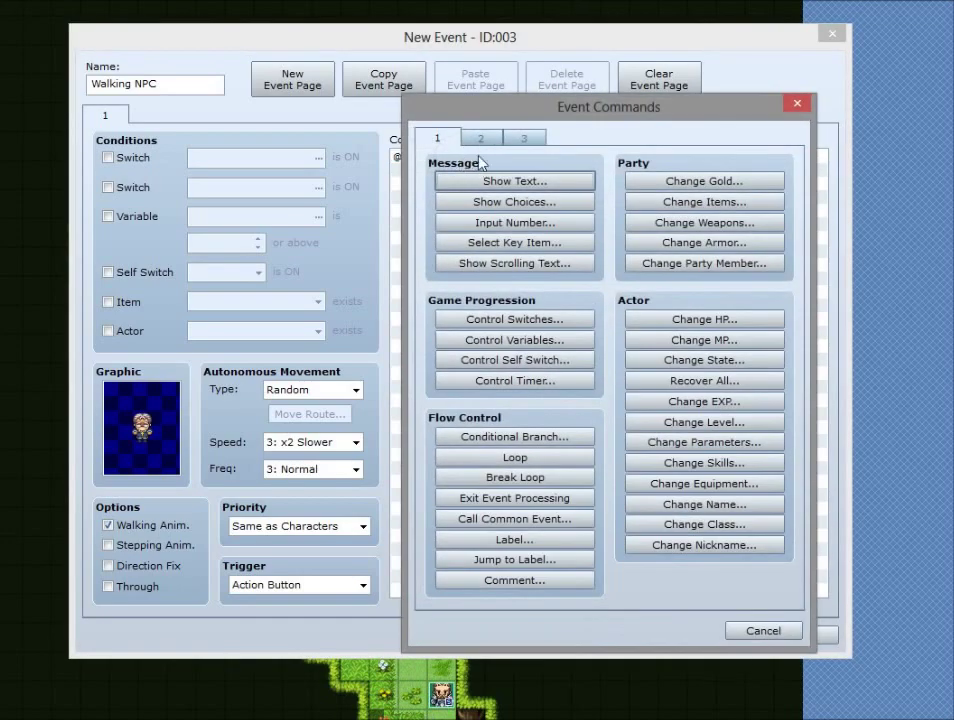
# Add a Show Text line 'You cannot beat me!' with the People2 old man face portrait.
pyautogui.click(480, 138)
pyautogui.click(524, 138)
pyautogui.click(470, 140)
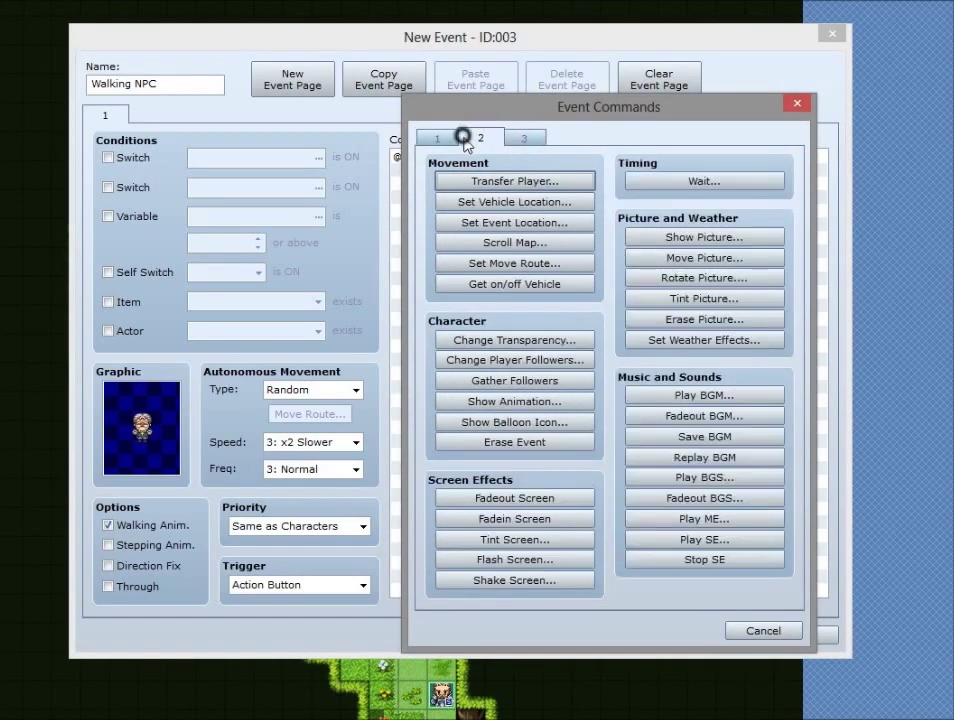
pyautogui.click(458, 140)
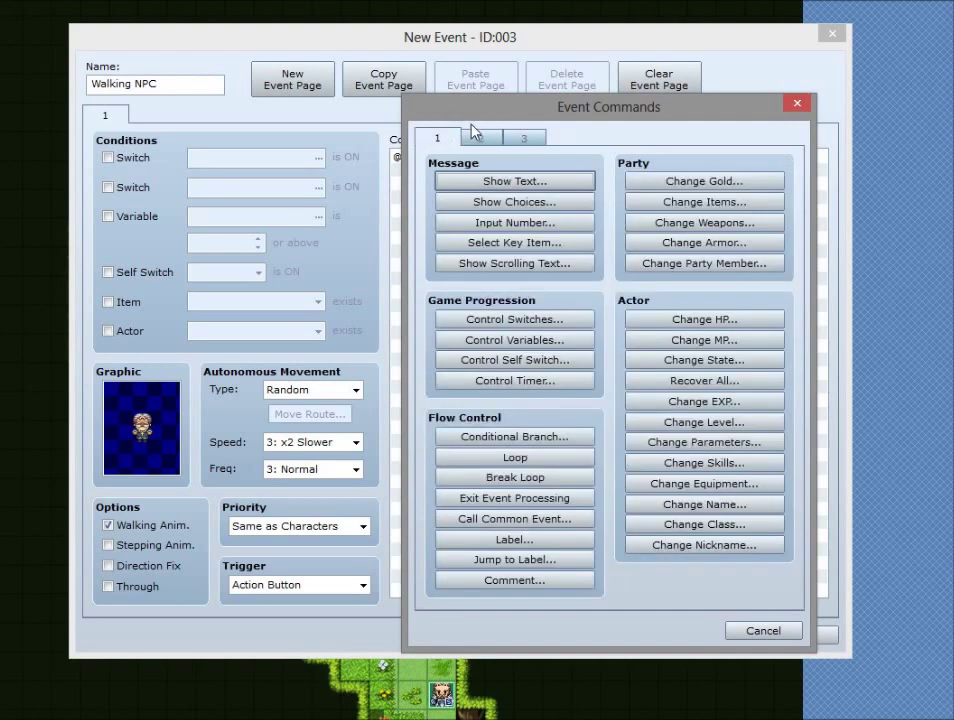
pyautogui.click(473, 181)
pyautogui.doubleClick(396, 347)
pyautogui.click(364, 366)
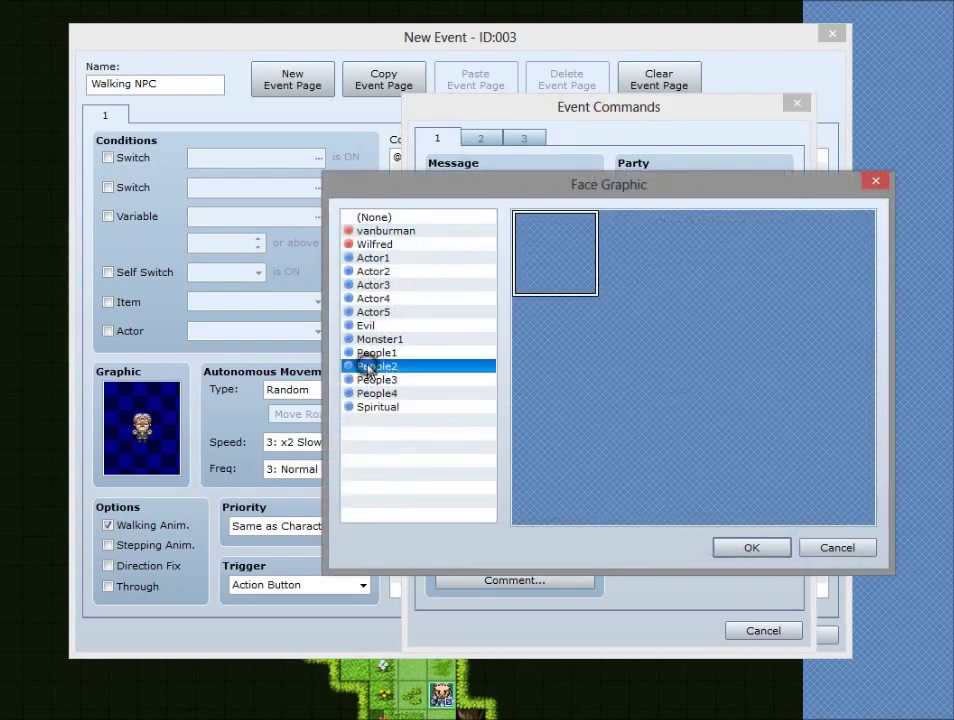
pyautogui.click(747, 549)
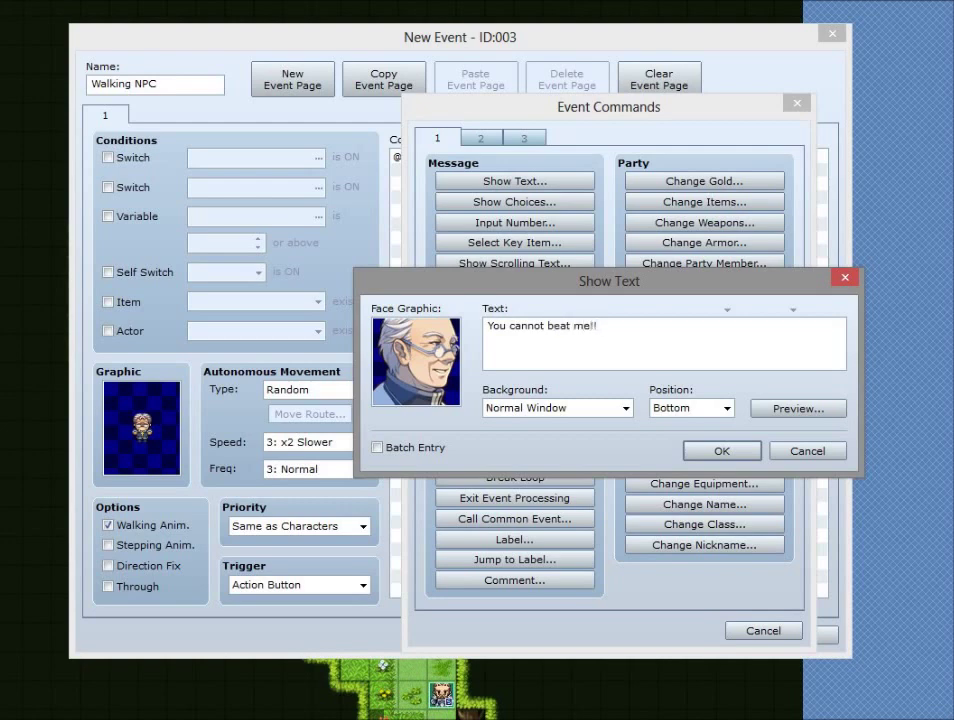
pyautogui.click(699, 455)
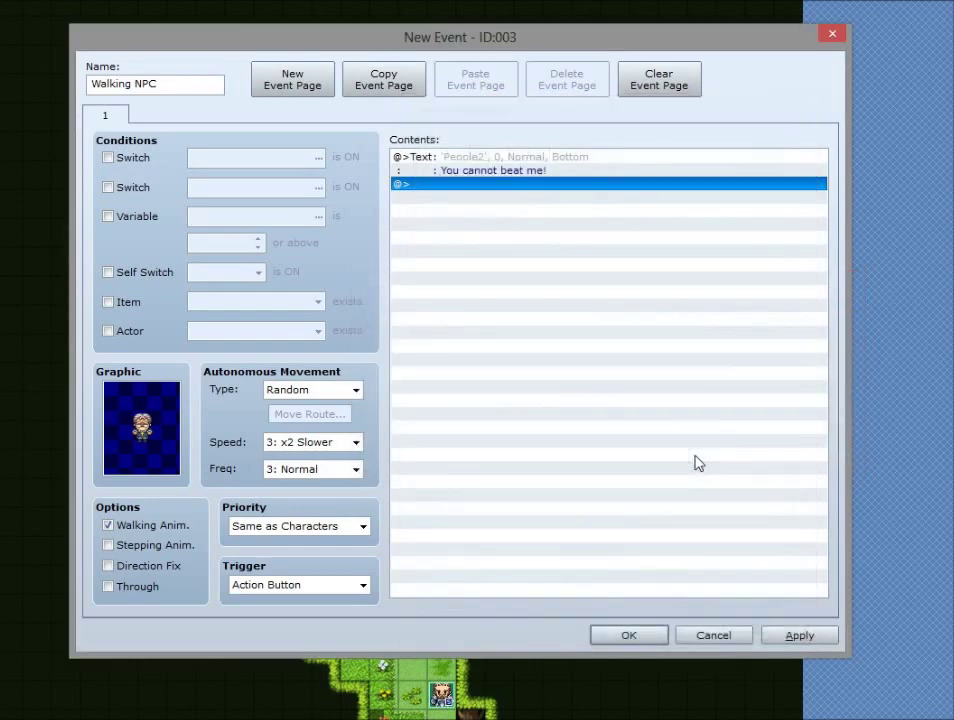
# Add Battle Processing against 030:Demon God with Continue Even When Loser ticked.
pyautogui.doubleClick(498, 185)
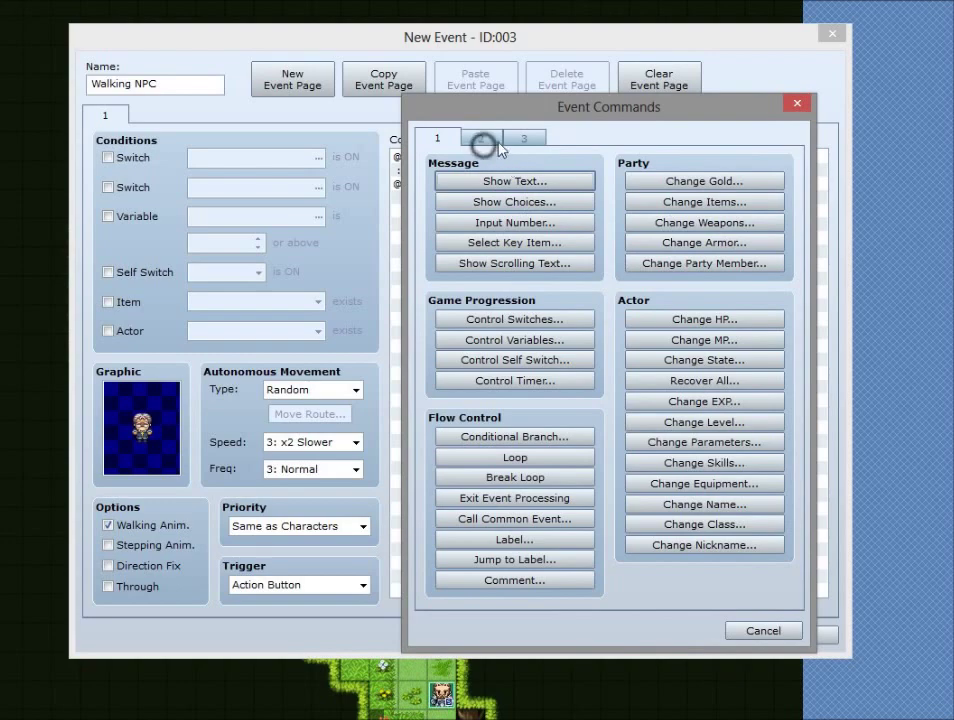
pyautogui.click(524, 140)
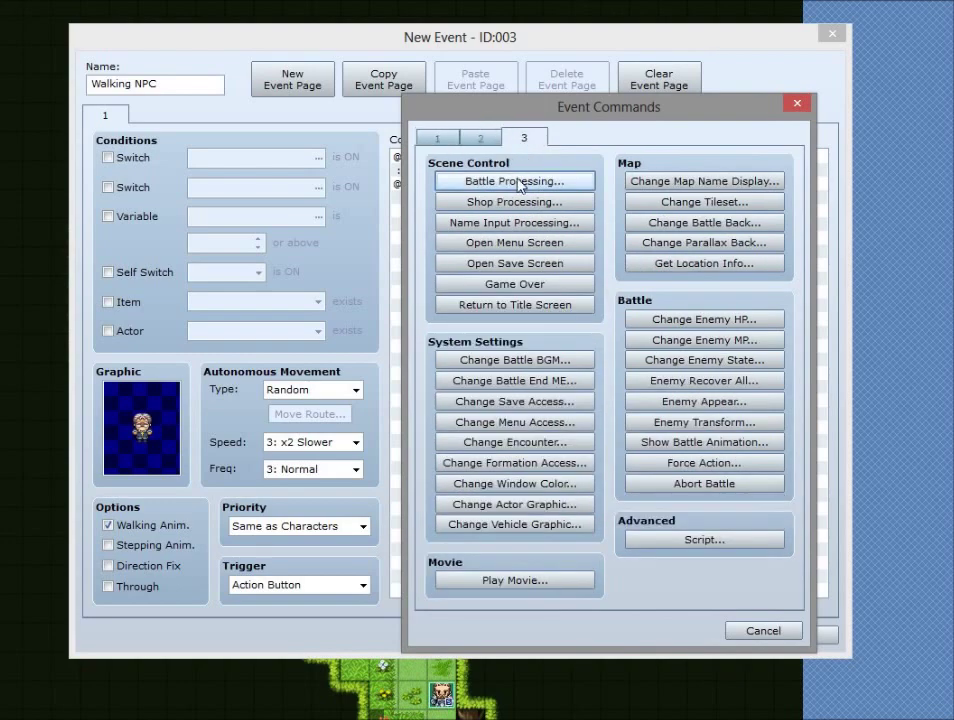
pyautogui.click(520, 182)
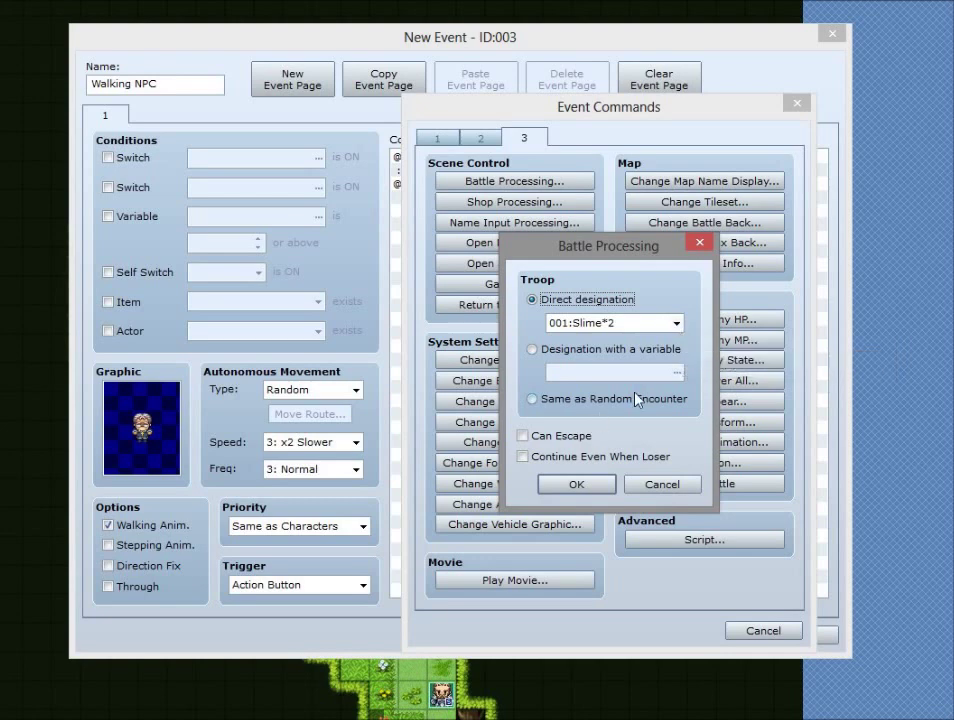
pyautogui.click(677, 323)
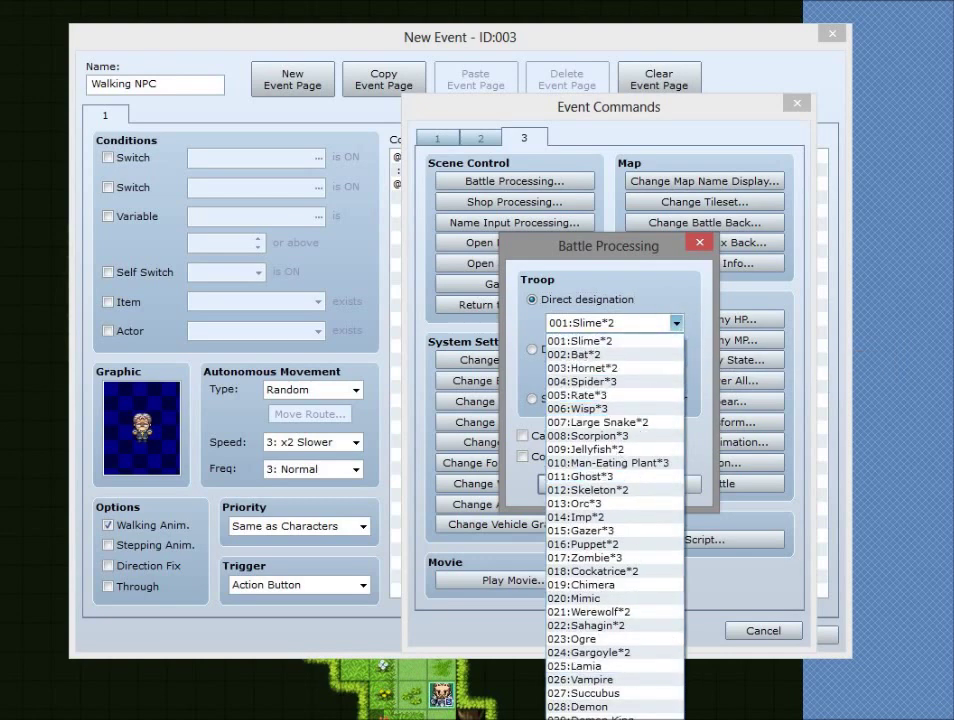
pyautogui.click(614, 719)
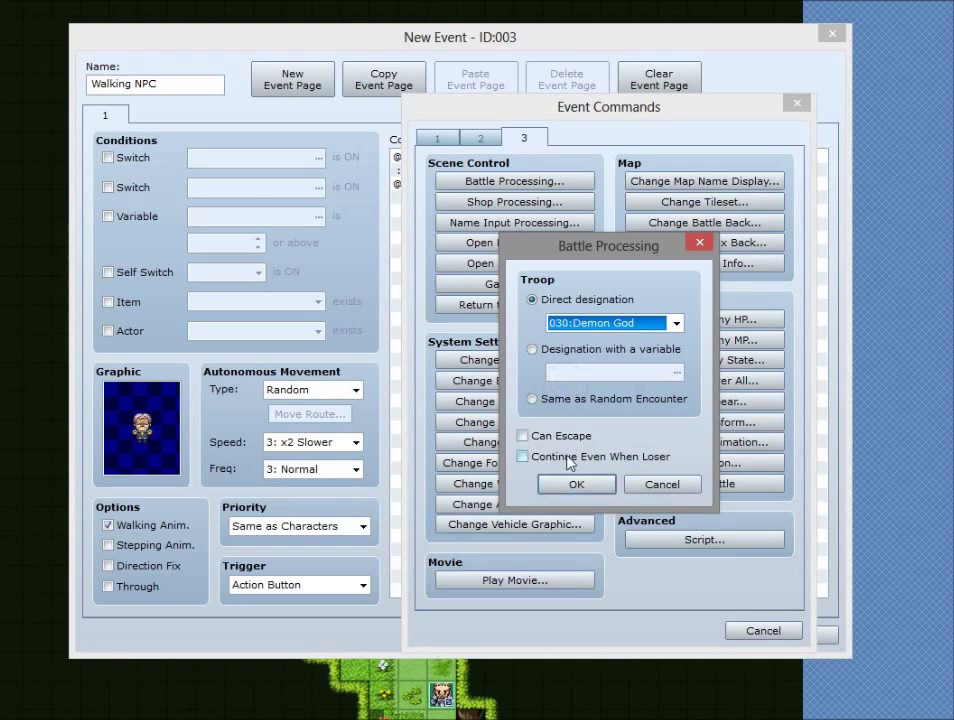
pyautogui.click(535, 456)
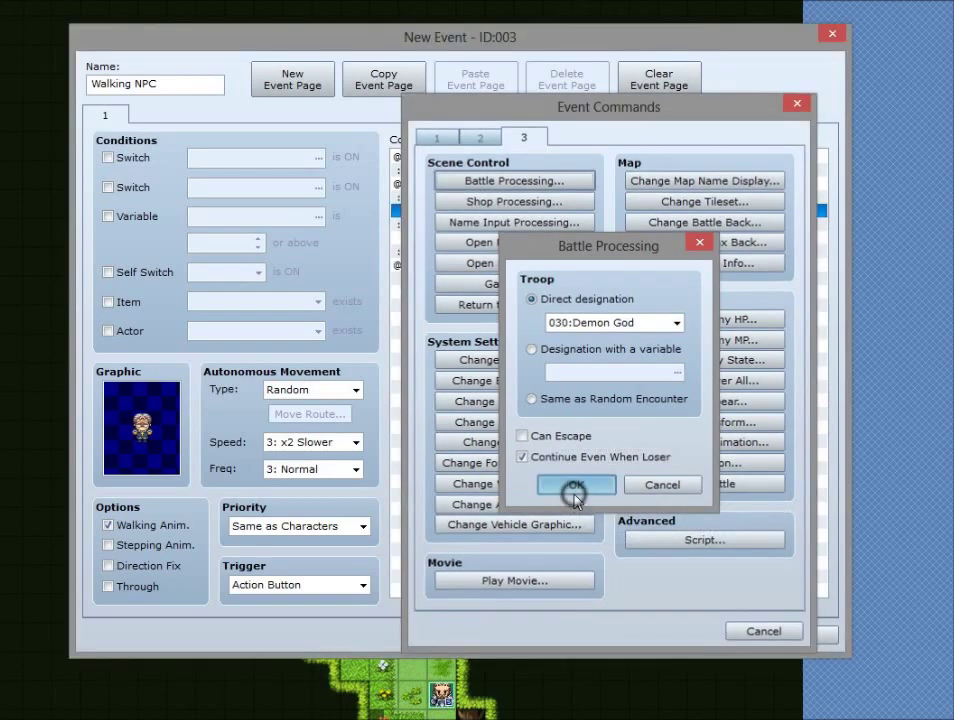
pyautogui.click(574, 489)
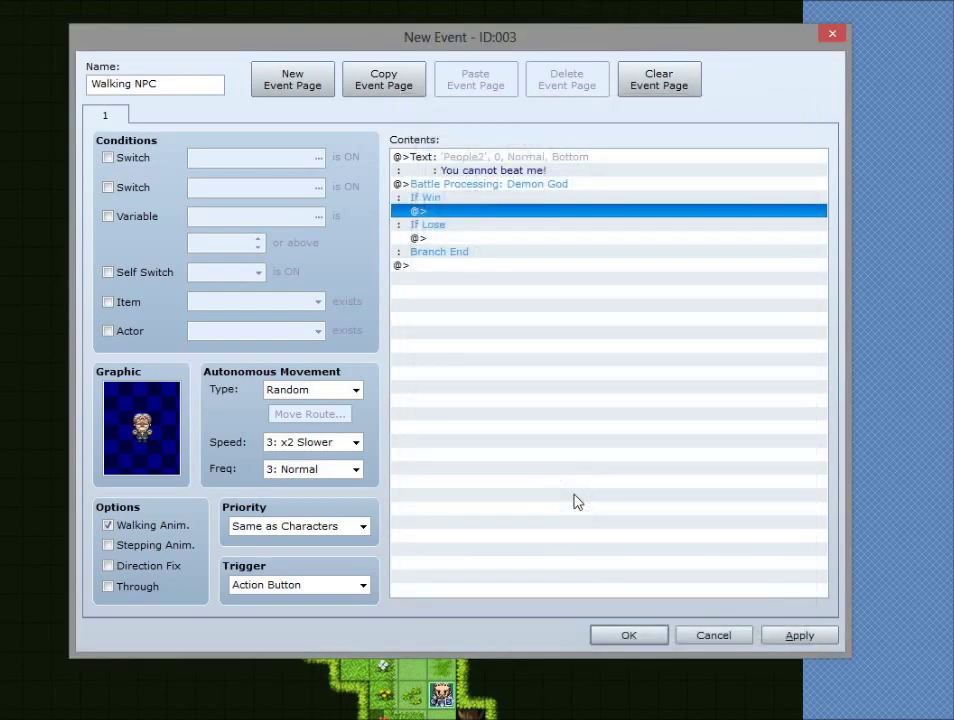
pyautogui.doubleClick(477, 214)
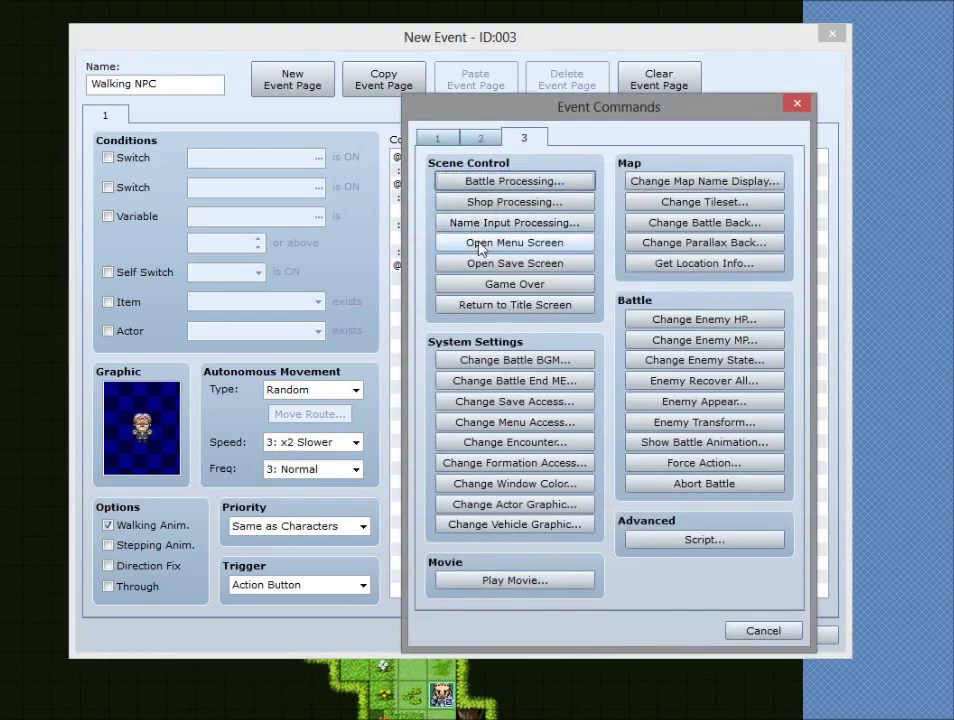
pyautogui.click(481, 138)
pyautogui.click(436, 137)
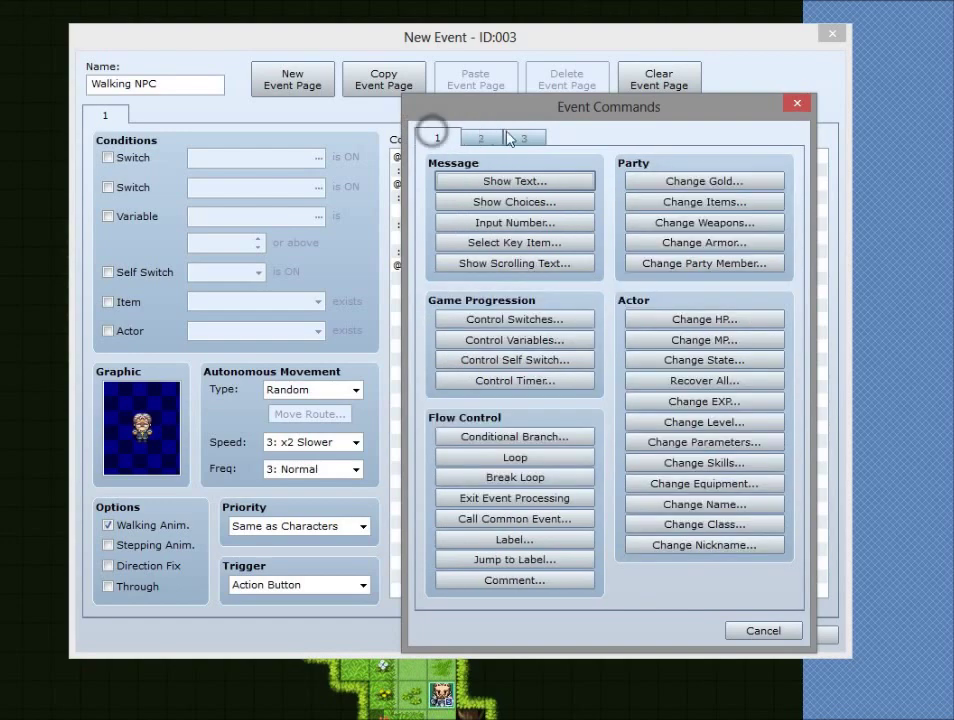
pyautogui.click(524, 138)
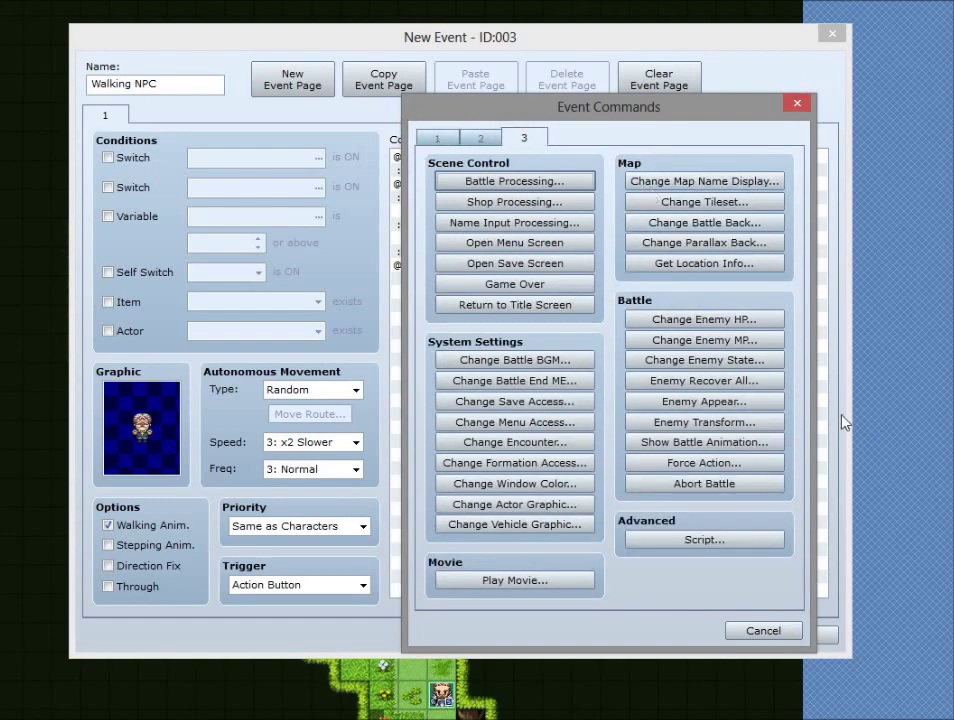
pyautogui.click(763, 630)
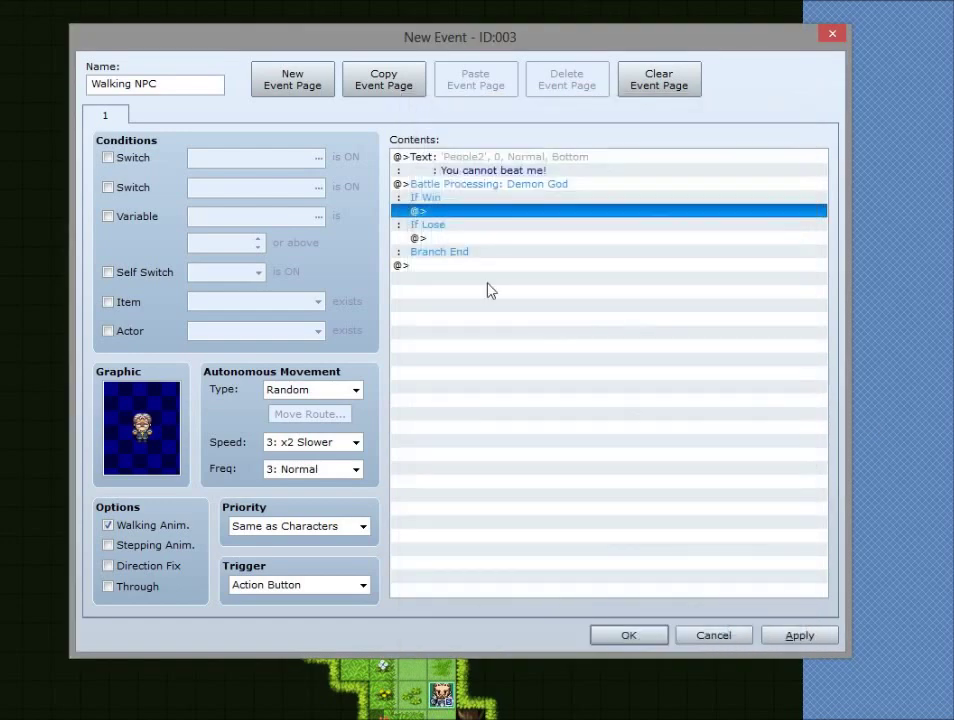
# Open Event Commands under the If Lose branch and browse the command tabs.
pyautogui.doubleClick(428, 238)
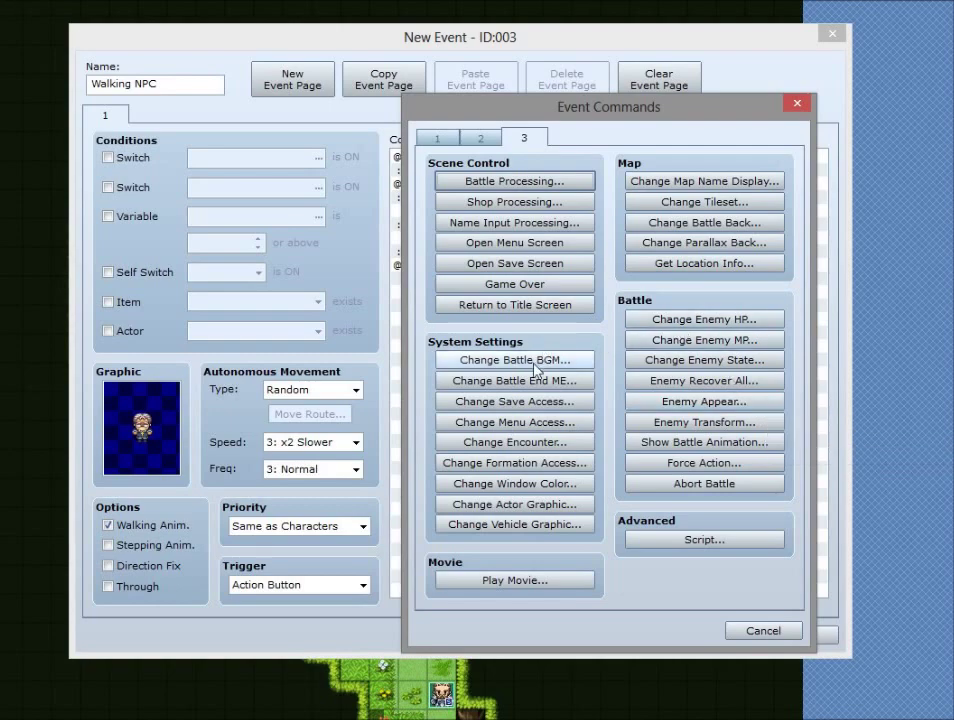
pyautogui.click(482, 138)
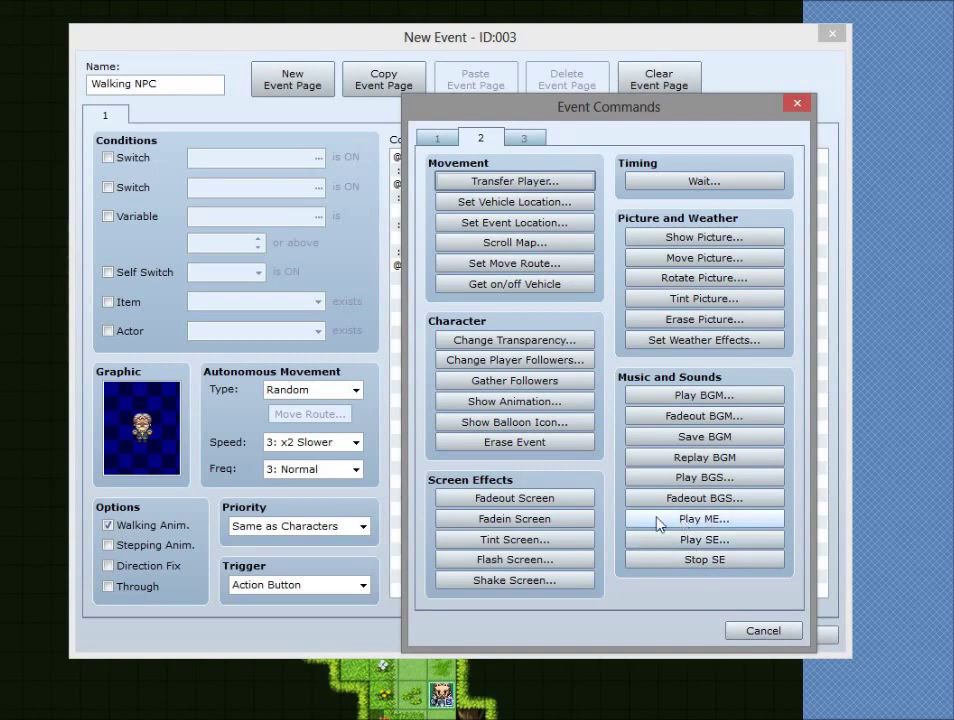
pyautogui.click(441, 137)
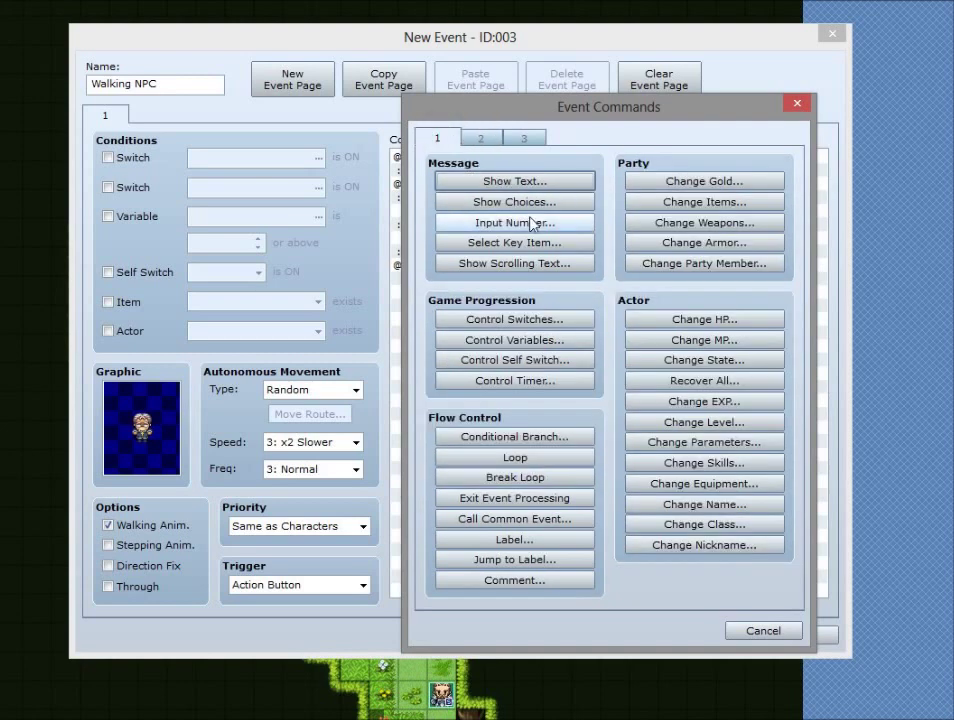
pyautogui.click(483, 141)
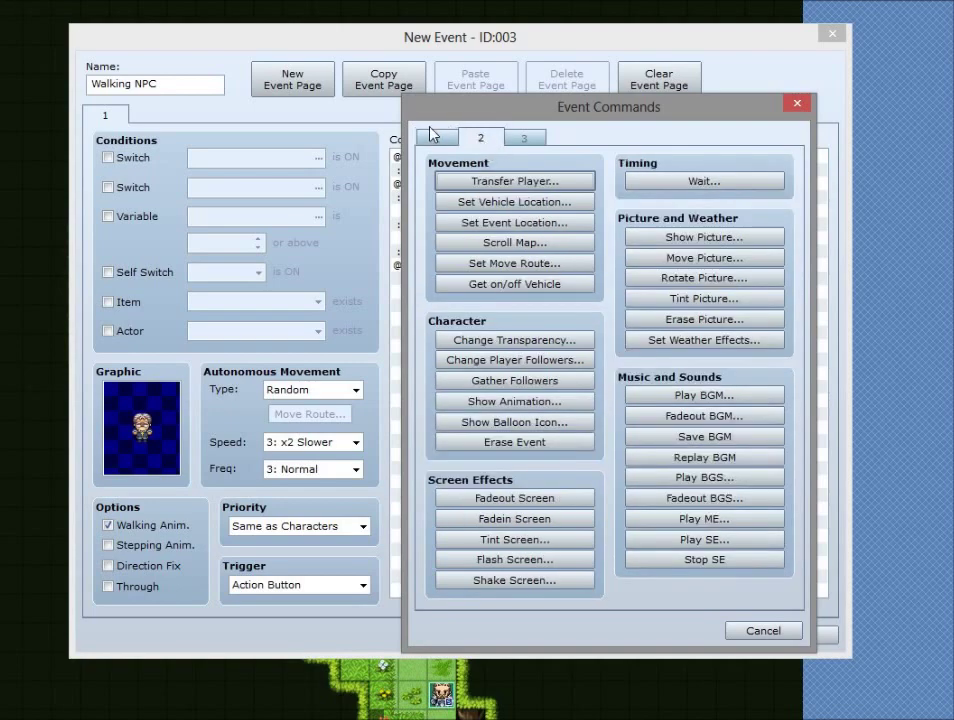
pyautogui.click(518, 141)
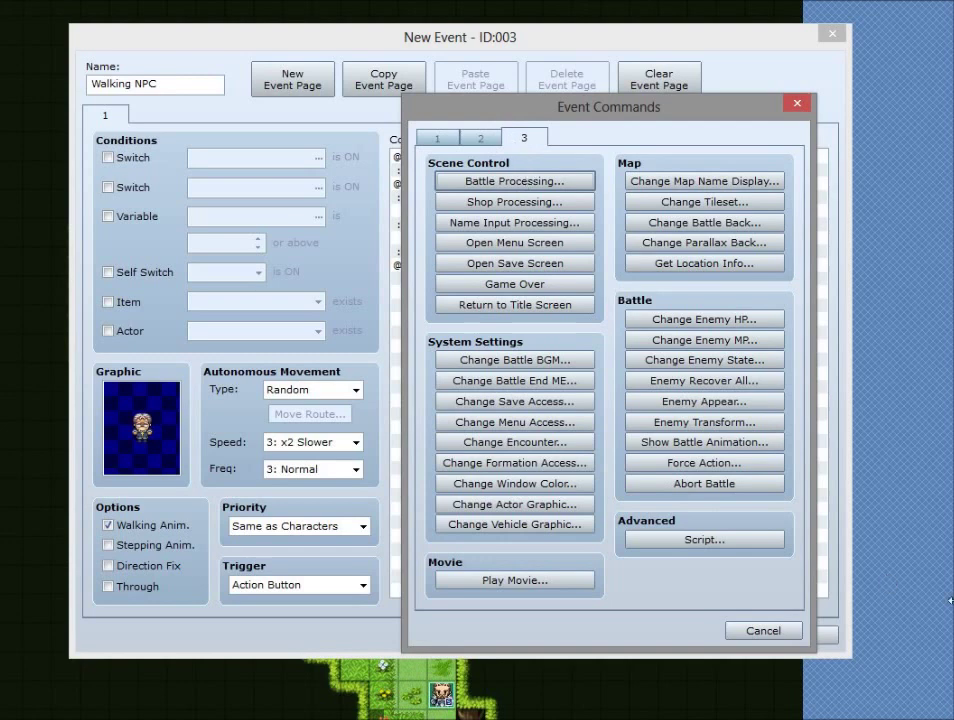
# Try Show Battle Animation on Entire Troop, cancel it, and return to tab 2.
pyautogui.click(750, 444)
pyautogui.click(550, 369)
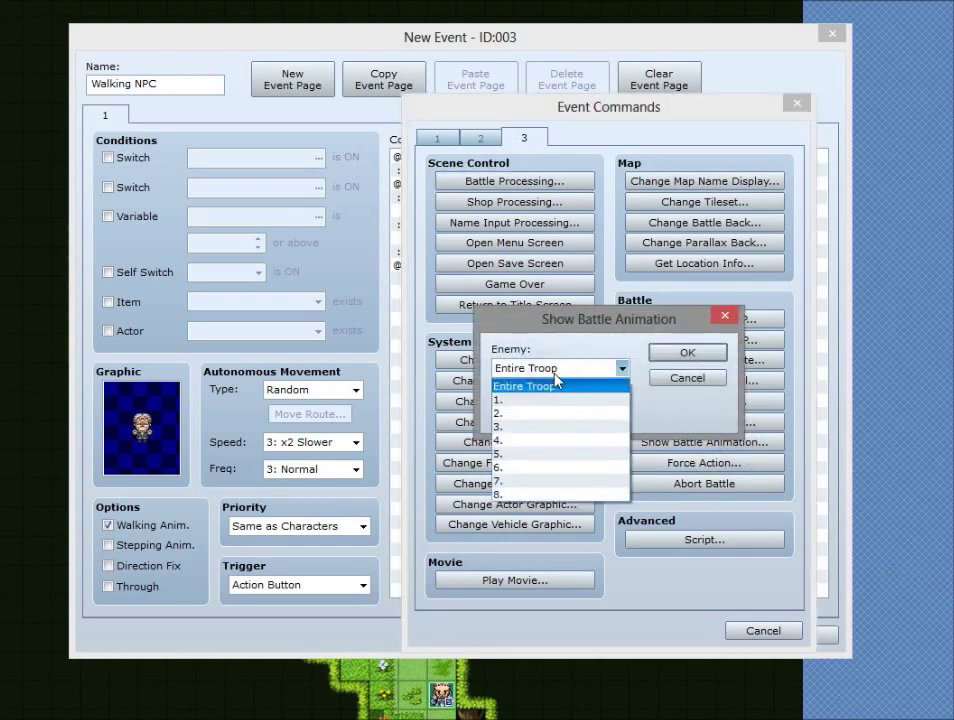
pyautogui.click(553, 385)
pyautogui.click(687, 377)
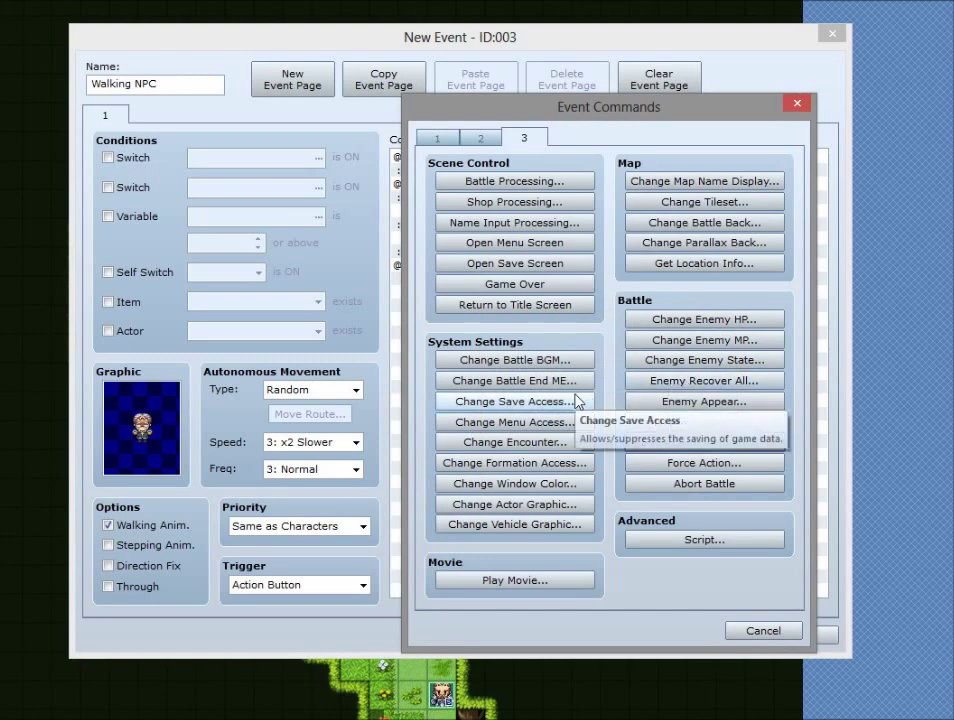
pyautogui.click(486, 140)
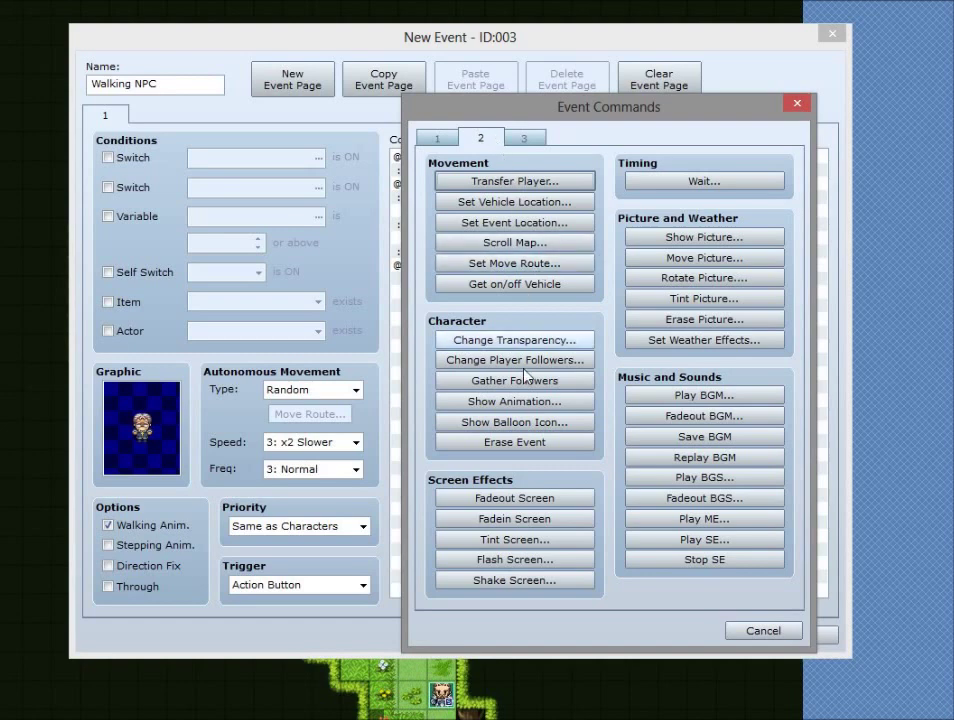
# Add Show Animation playing 108:Light Pillar 2 on This Event in the If Lose branch.
pyautogui.click(540, 405)
pyautogui.click(589, 357)
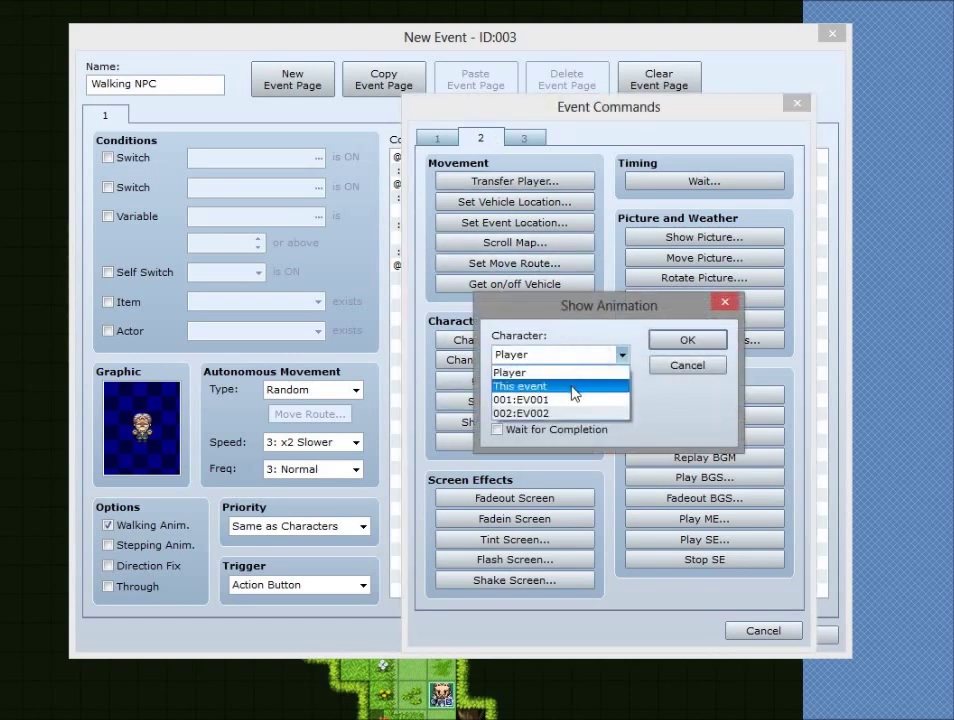
pyautogui.click(566, 383)
pyautogui.click(549, 395)
pyautogui.scroll(-20, 600, 520)
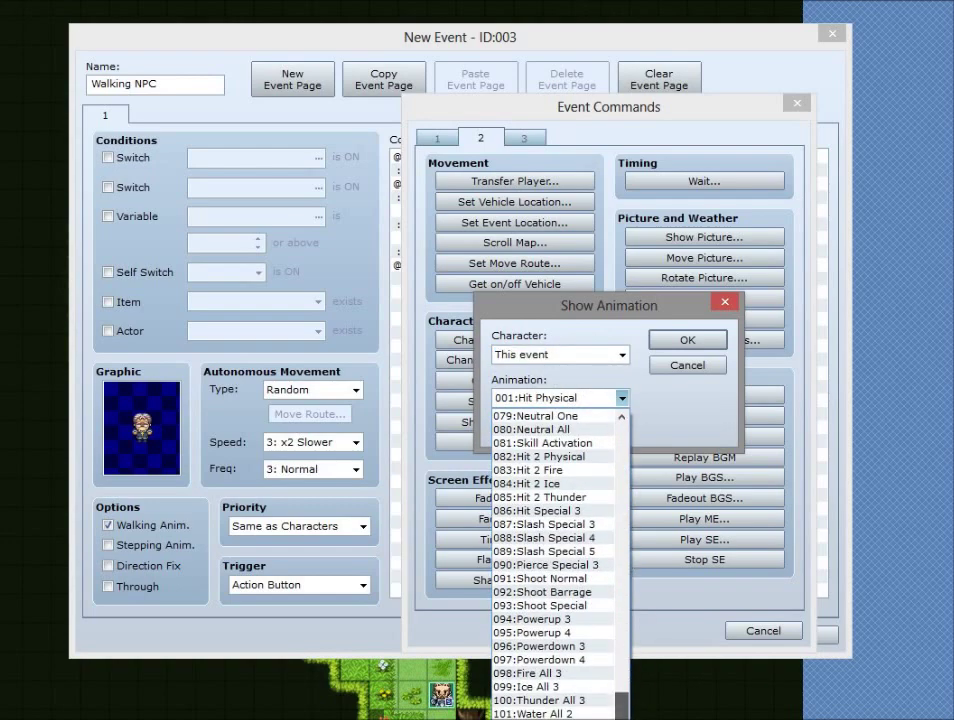
pyautogui.scroll(-6, 607, 575)
pyautogui.click(607, 575)
pyautogui.click(675, 341)
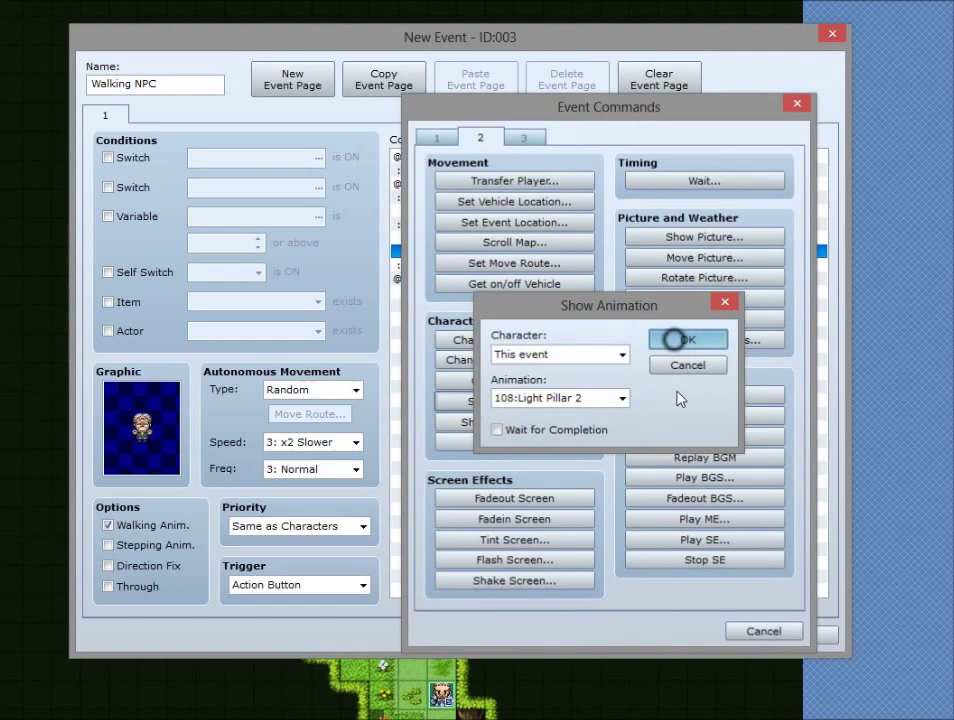
pyautogui.doubleClick(483, 254)
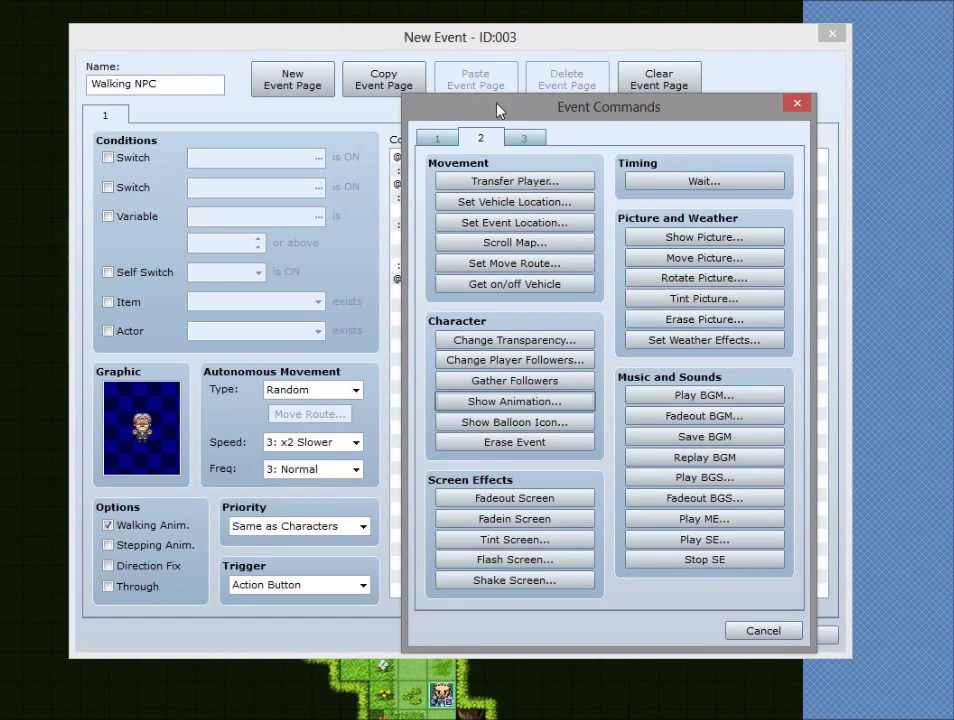
# Insert Erase Event under the Light Pillar 2 animation.
pyautogui.click(437, 140)
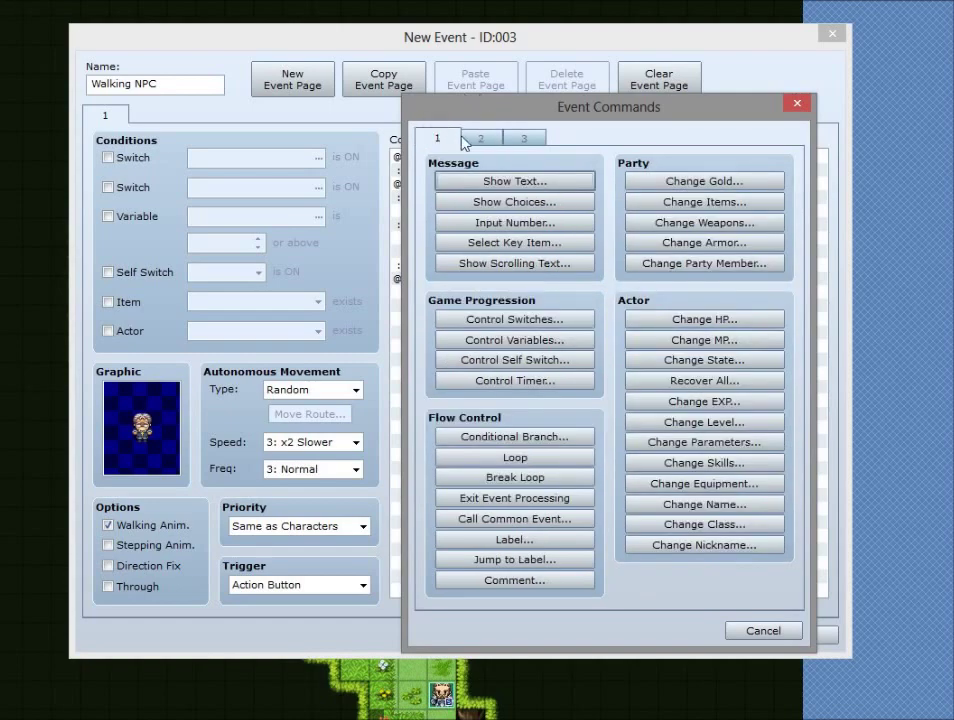
pyautogui.click(530, 141)
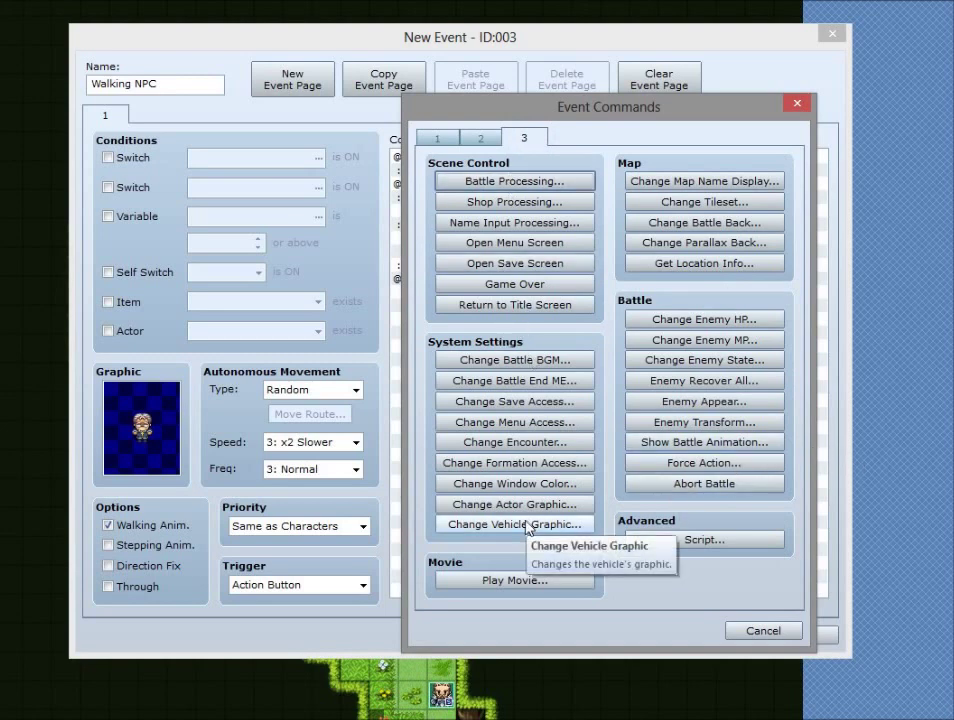
pyautogui.click(442, 140)
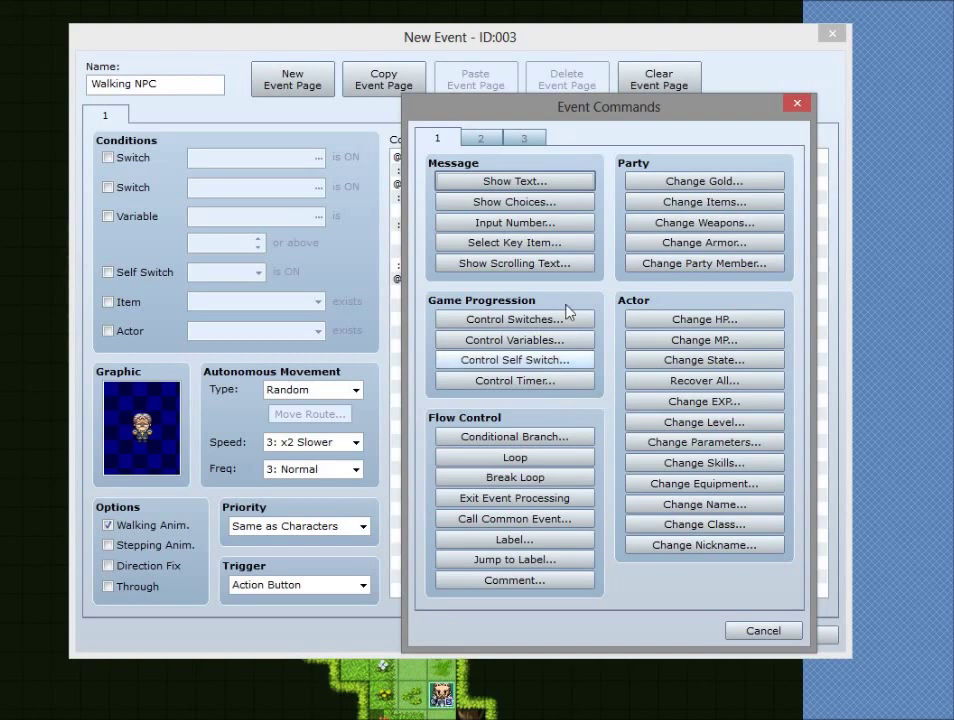
pyautogui.click(479, 140)
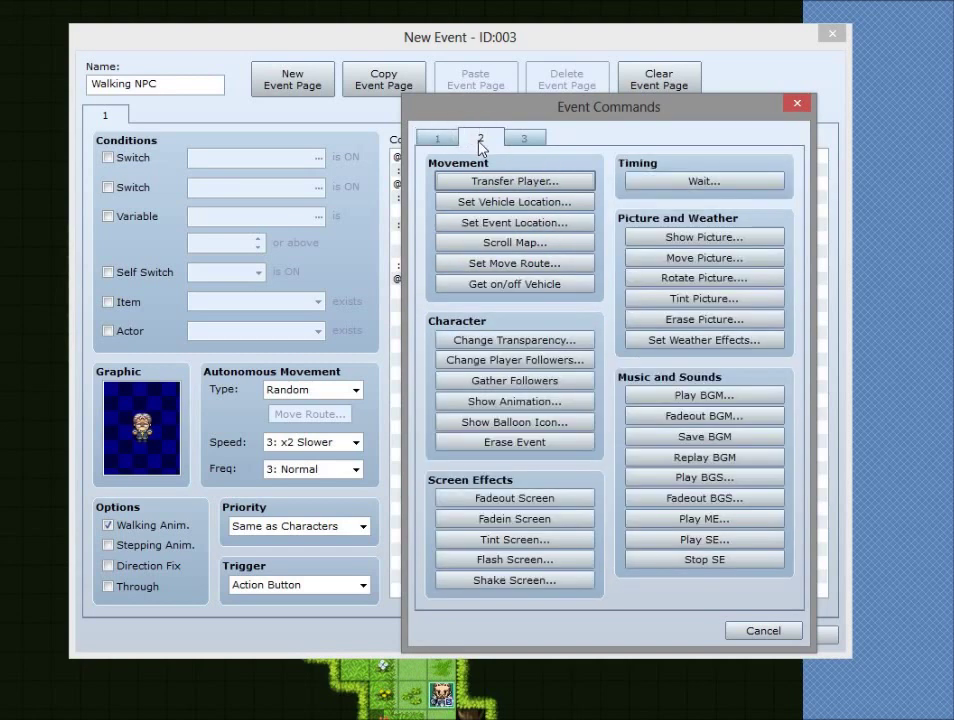
pyautogui.click(515, 442)
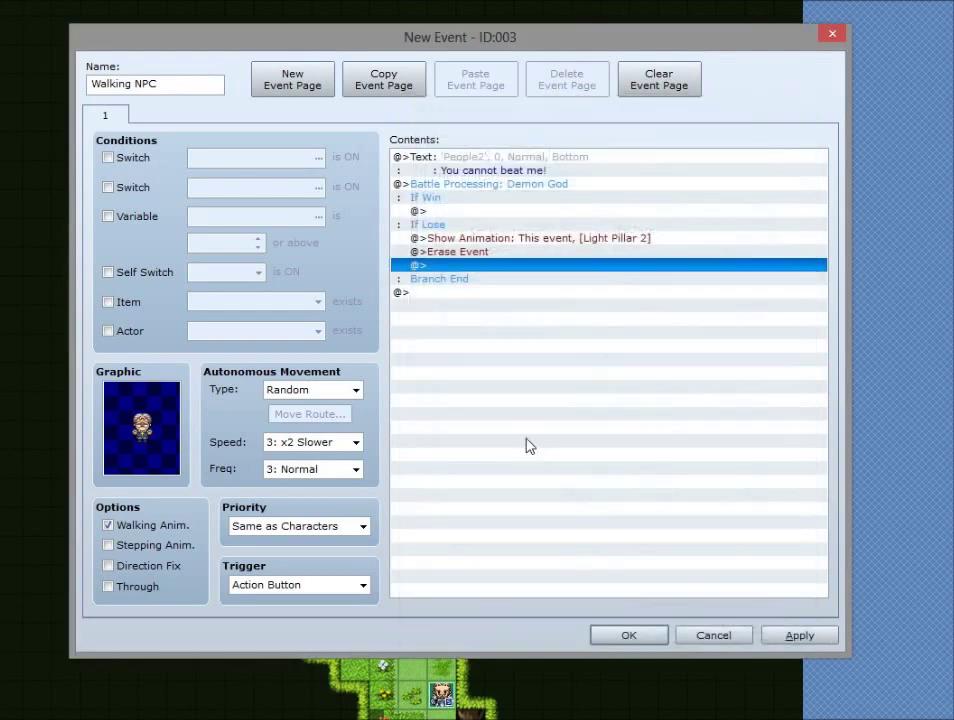
# Save the event and move it to the centre tile of the clearing.
pyautogui.click(796, 634)
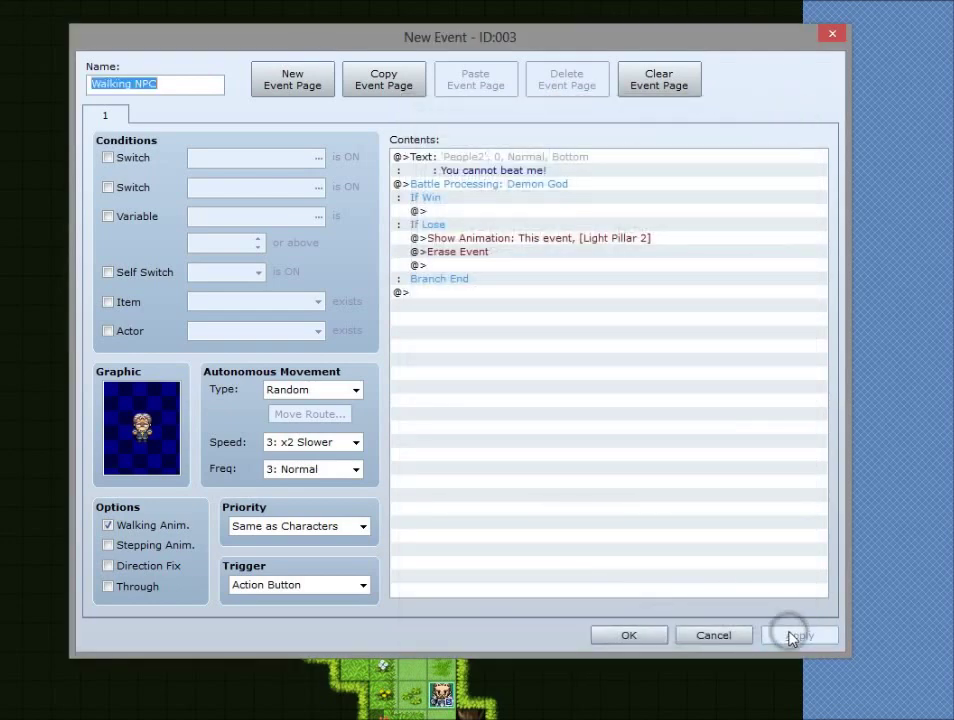
pyautogui.click(628, 636)
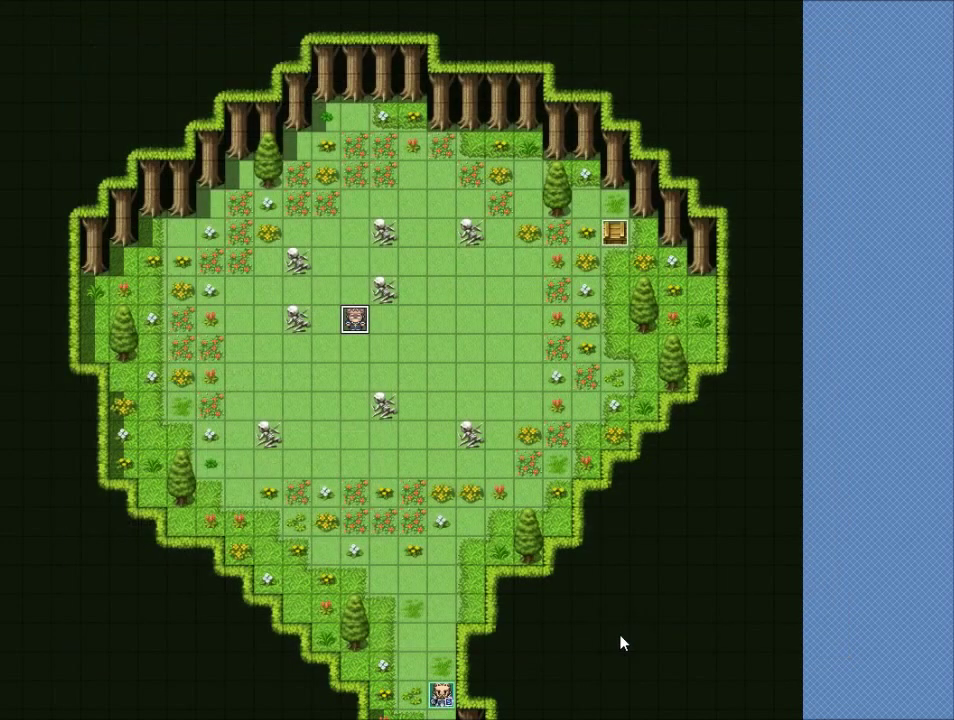
pyautogui.hotkey('ctrl', 'x')
pyautogui.click(460, 325)
pyautogui.hotkey('ctrl', 'v')
# Save the project and playtest it, starting a New Game.
pyautogui.press('F12')
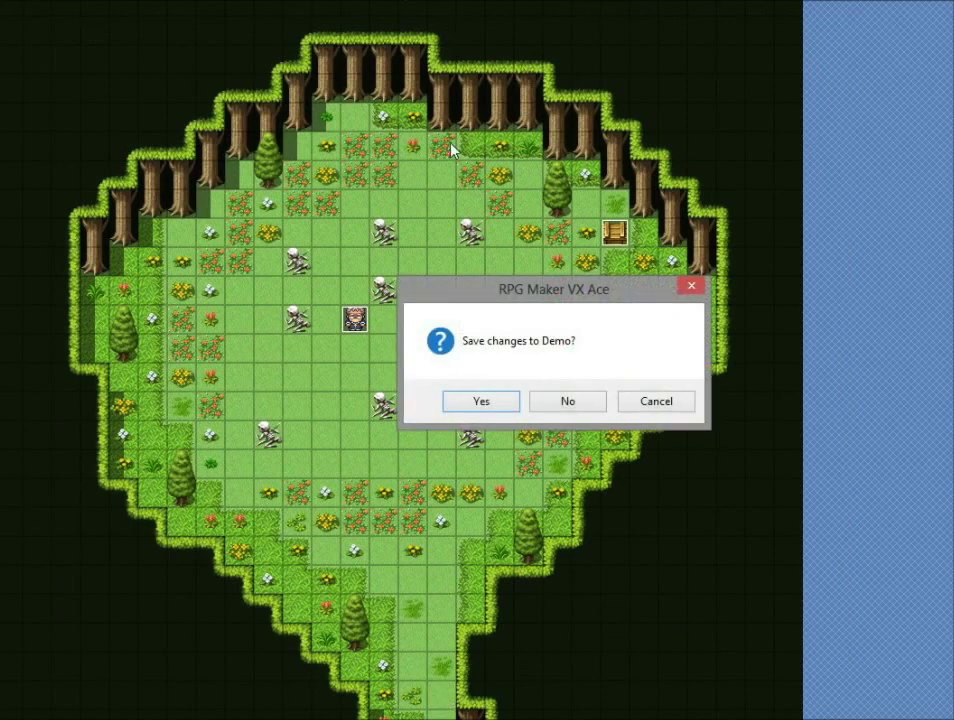
pyautogui.click(492, 397)
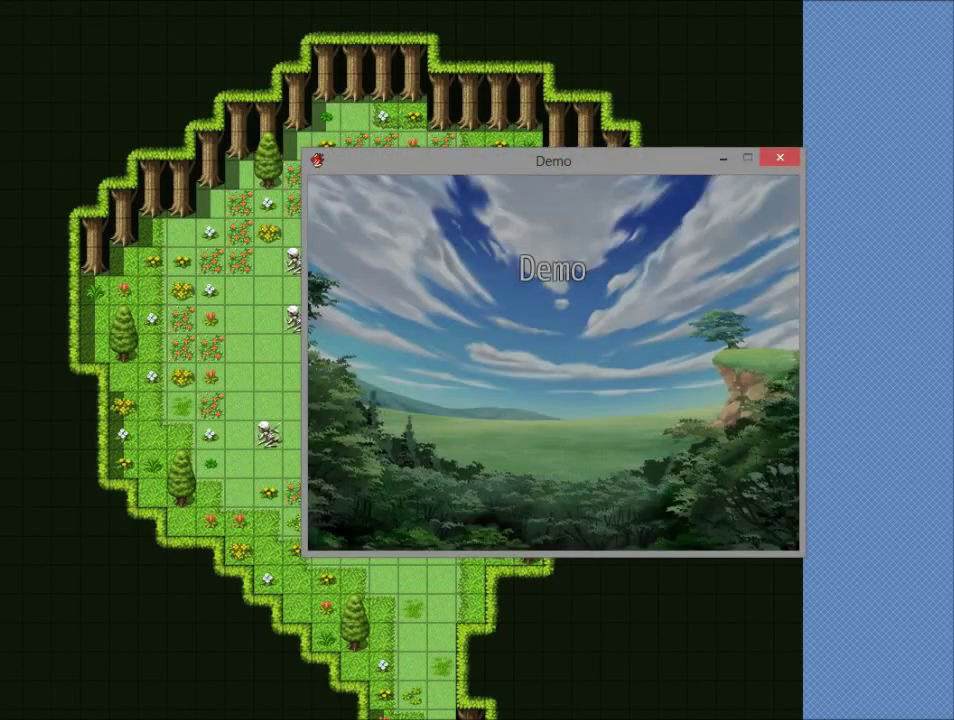
pyautogui.press('Return')
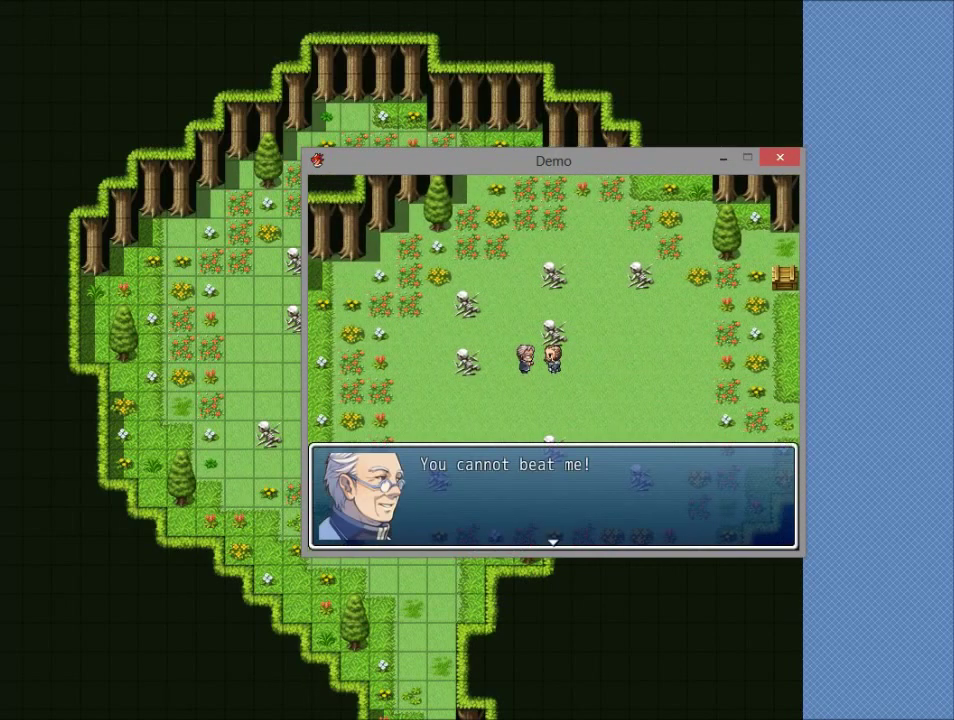
# Start the Demon God battle and have the party attack it in the first round.
pyautogui.press('Return')
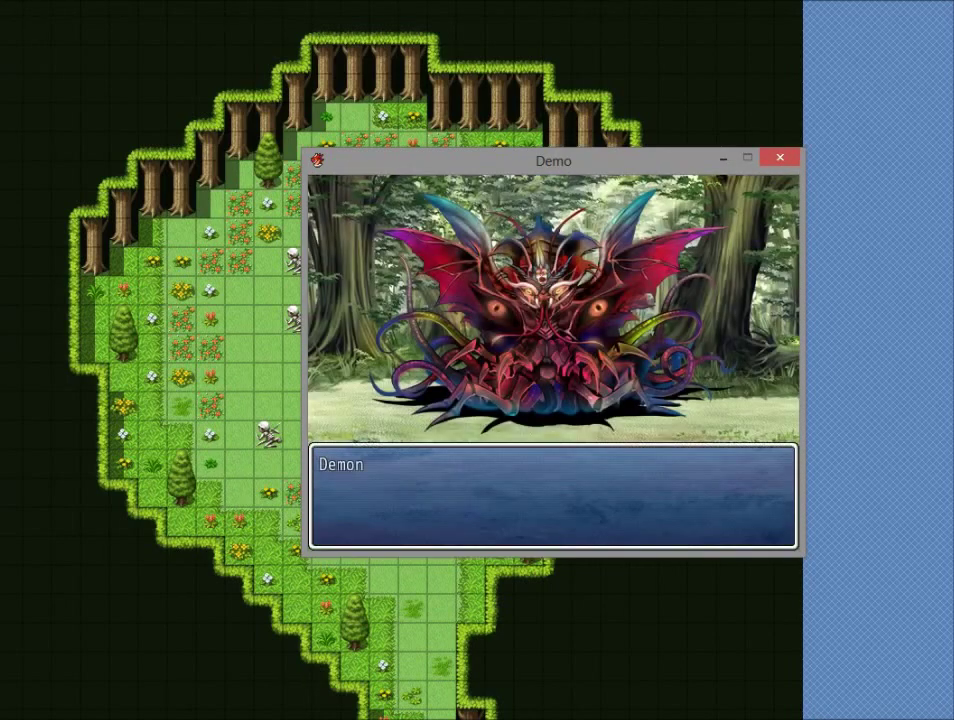
pyautogui.press('Return')
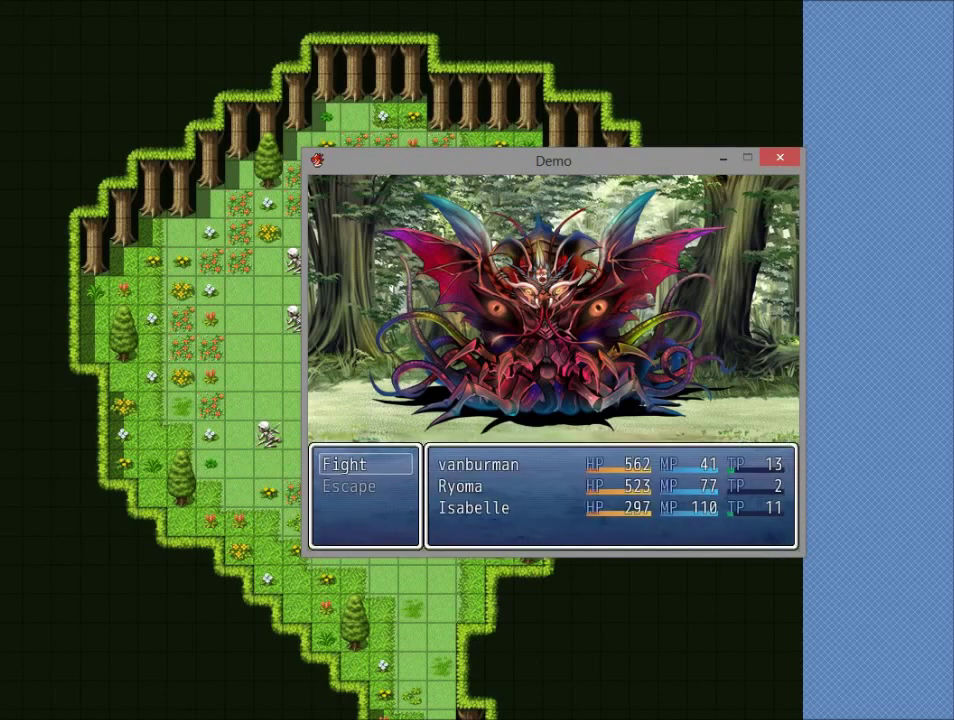
pyautogui.press('Return')
pyautogui.press('Return')
pyautogui.press('Return')
pyautogui.press('Return')
pyautogui.press('Return')
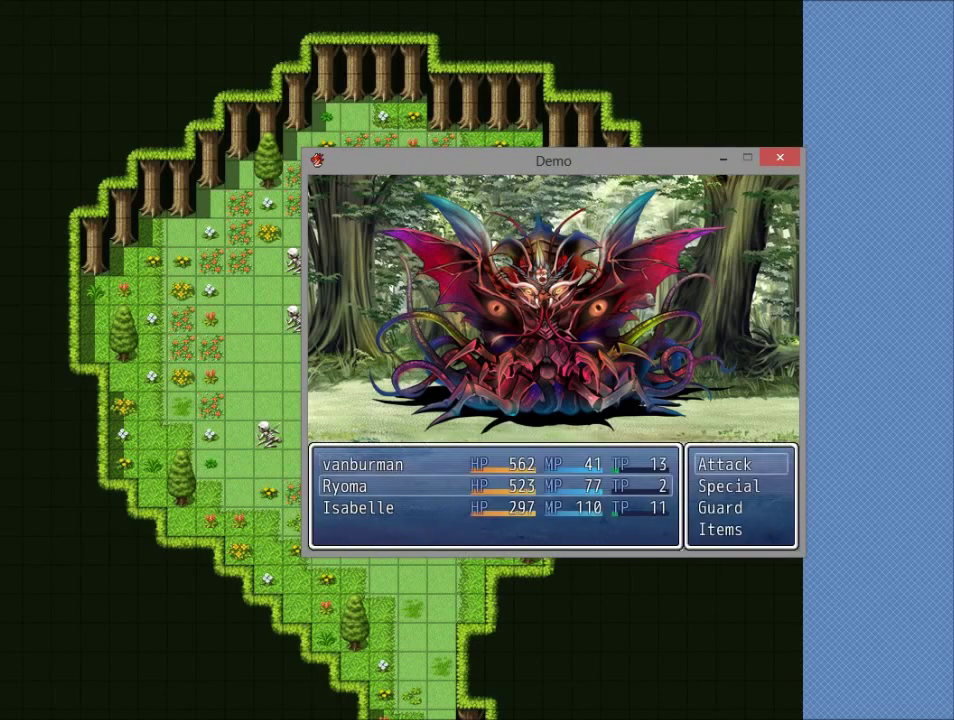
pyautogui.press('Return')
pyautogui.press('Return')
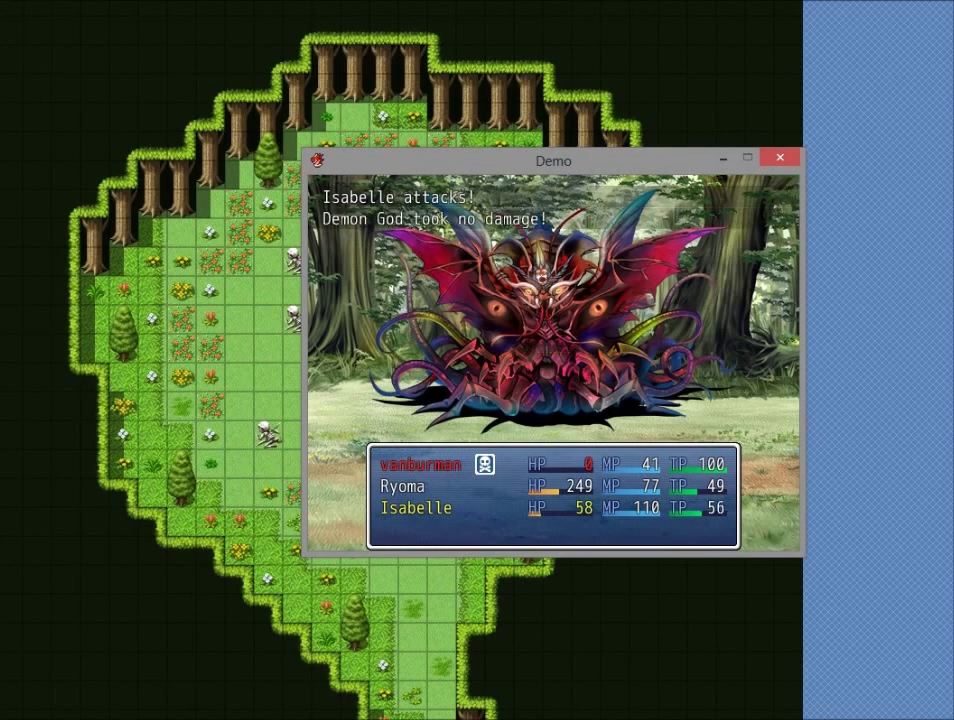
pyautogui.press('Return')
pyautogui.press('Return')
pyautogui.press('Return')
pyautogui.press('Return')
pyautogui.press('Return')
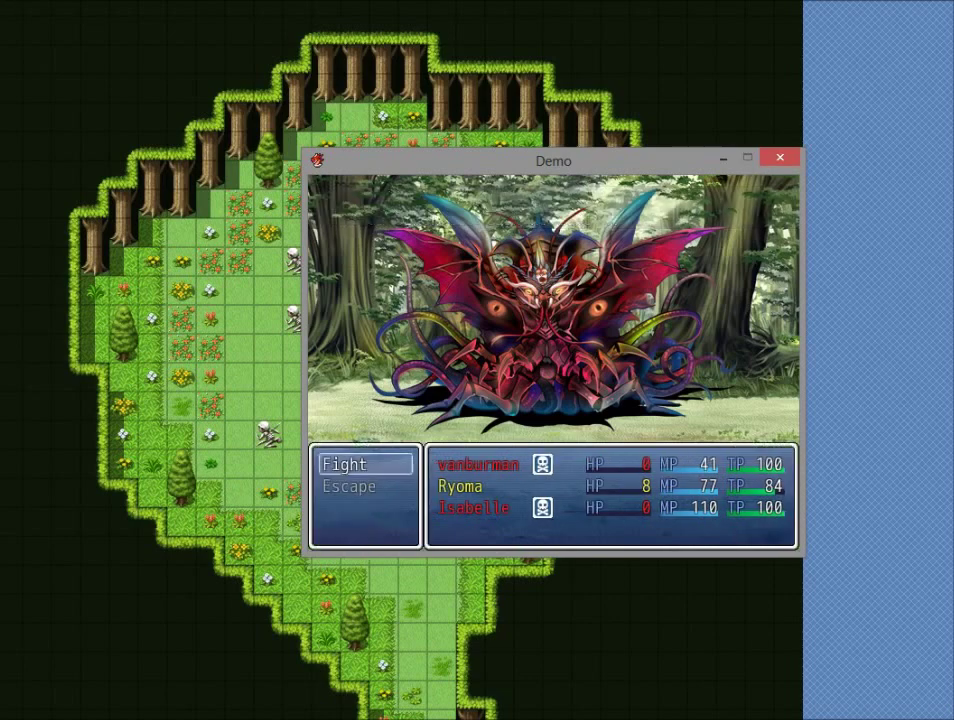
# Fight a second round with the last standing member guarding until the party is defeated.
pyautogui.press('Return')
pyautogui.press('Down')
pyautogui.press('Down')
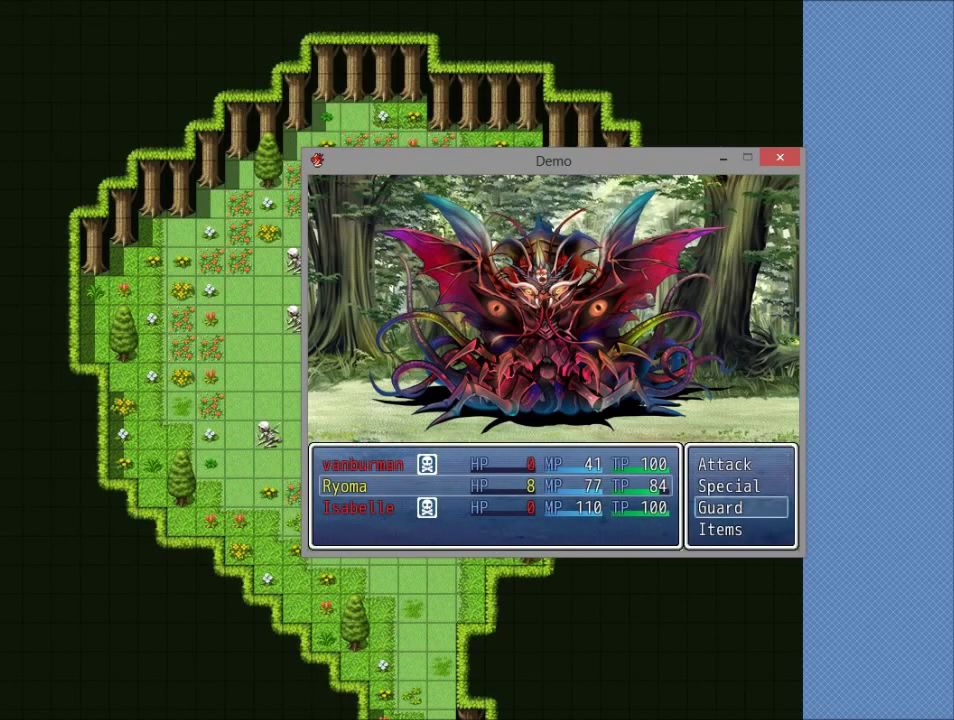
pyautogui.press('Return')
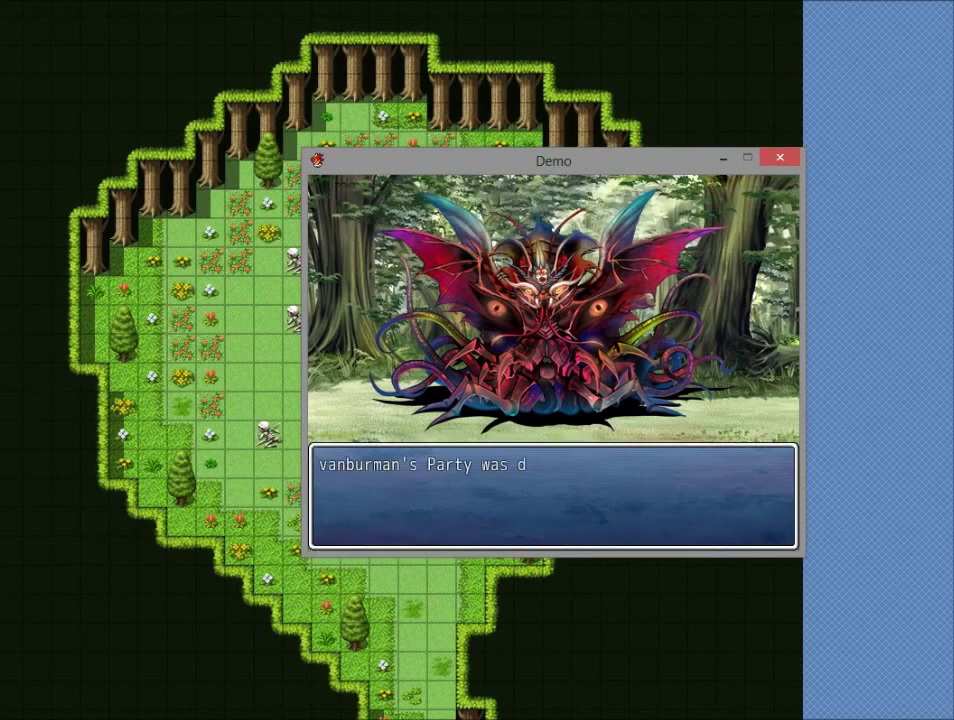
pyautogui.press('Return')
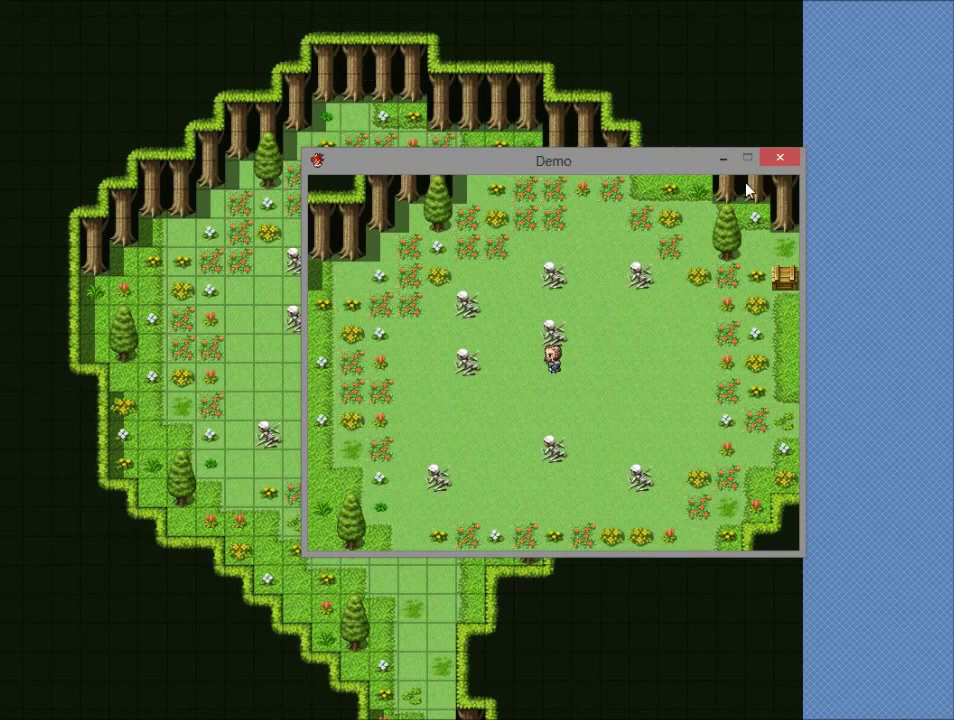
# Close the playtest window once the clearing reappears without the Walking NPC.
pyautogui.click(778, 158)
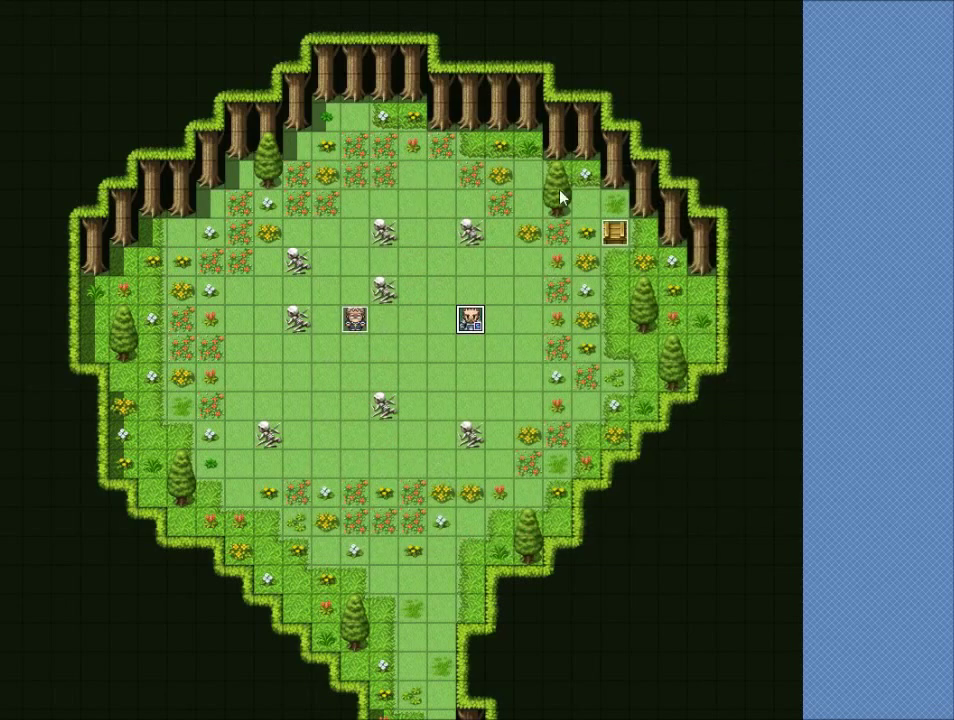
# Check the Walking NPC's message, Demon God battle, Light Pillar 2 and Erase Event commands, unchanged.
pyautogui.doubleClick(355, 321)
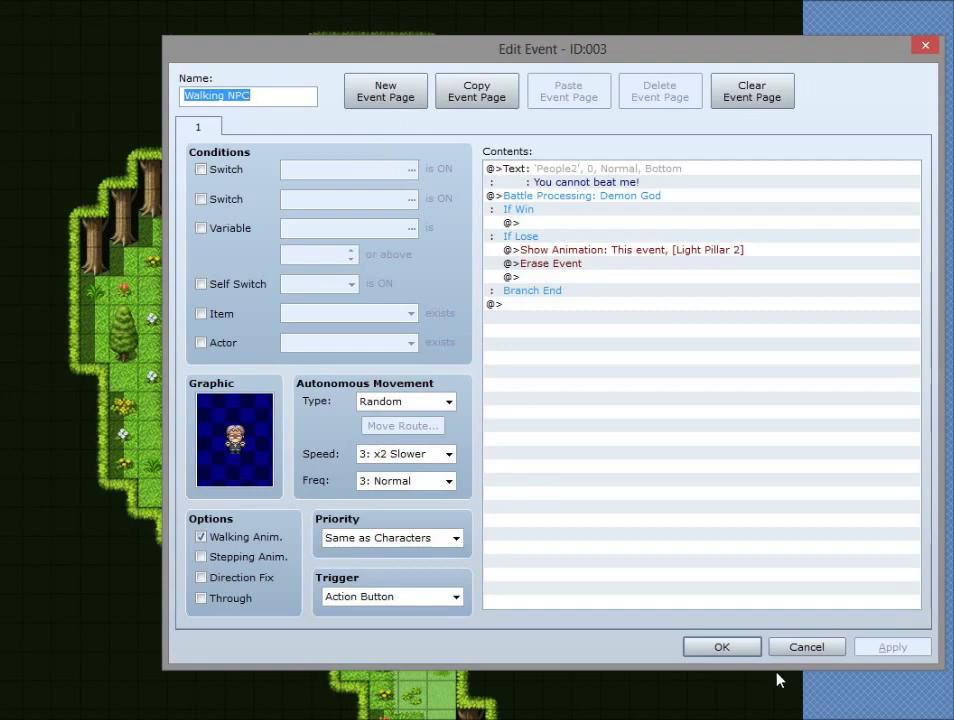
pyautogui.click(722, 647)
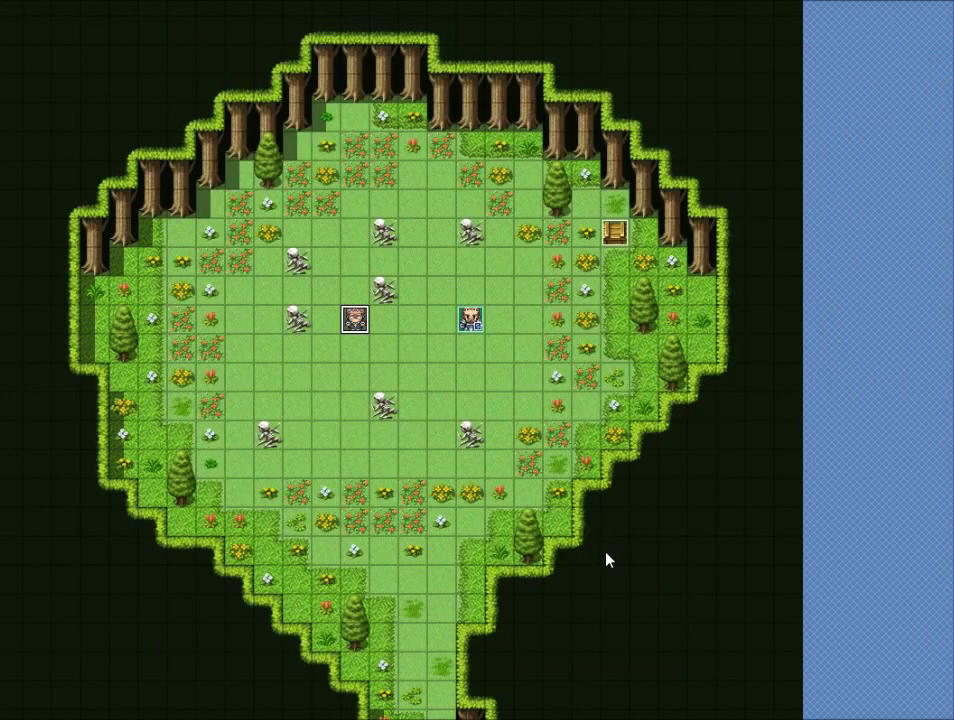